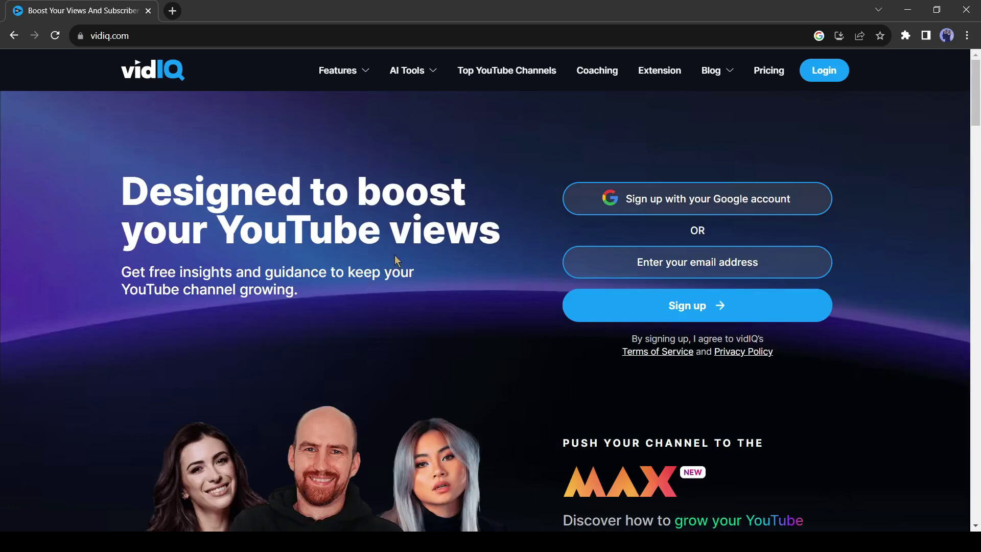
# - Sign in to vidIQ through the Google account sign-up option in the AI Tools menu
pyautogui.click(411, 72)
pyautogui.click(717, 195)
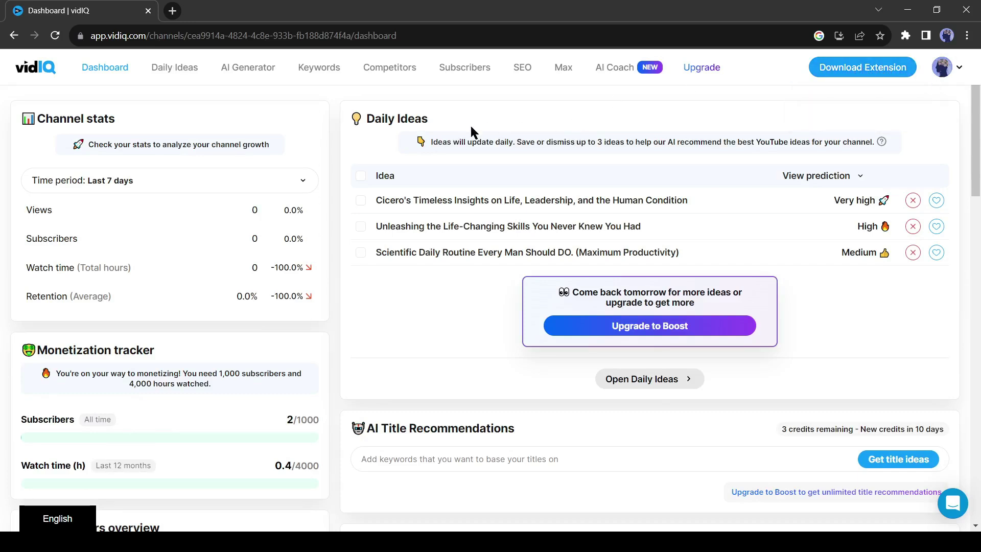
pyautogui.scroll(-9, 352, 199)
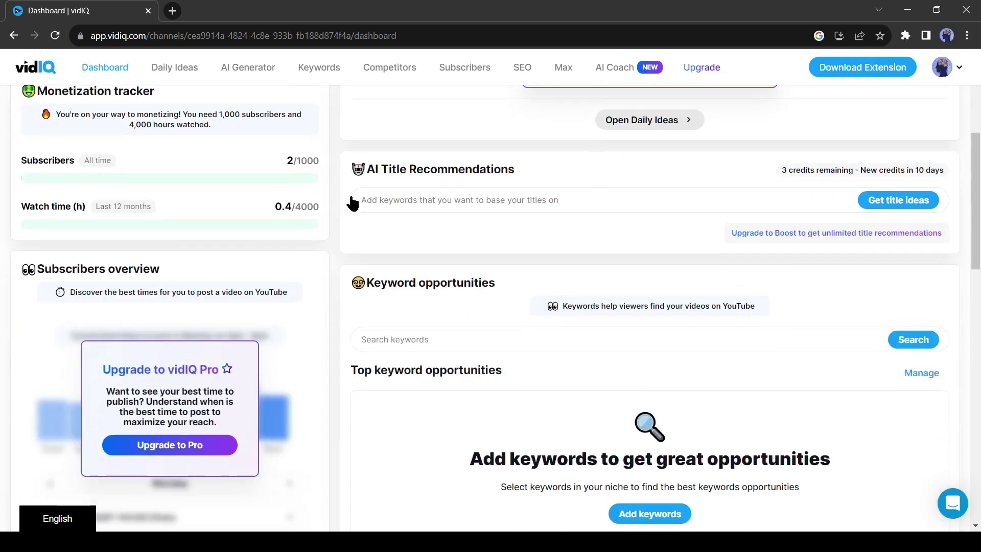
pyautogui.scroll(-13, 351, 200)
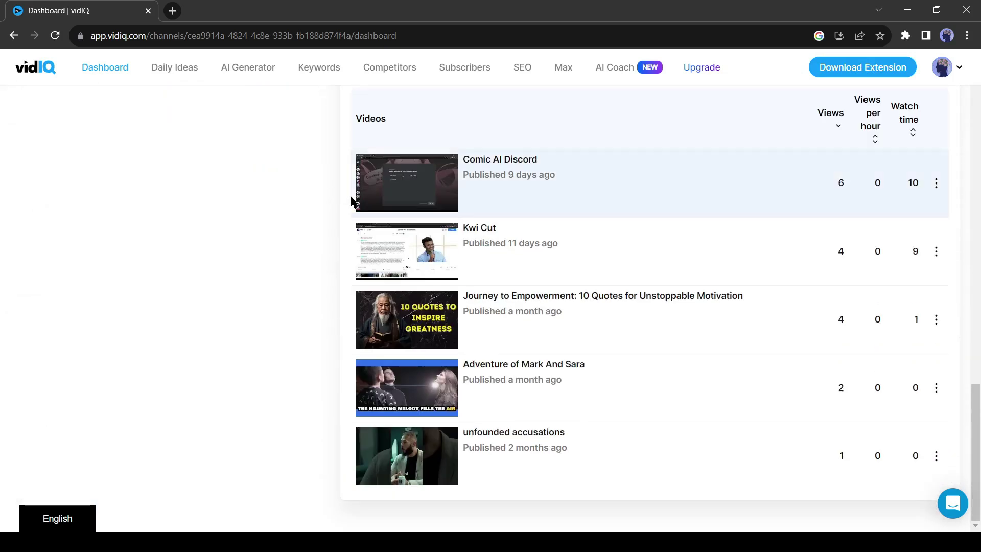
pyautogui.scroll(1, 316, 187)
pyautogui.scroll(15, 312, 184)
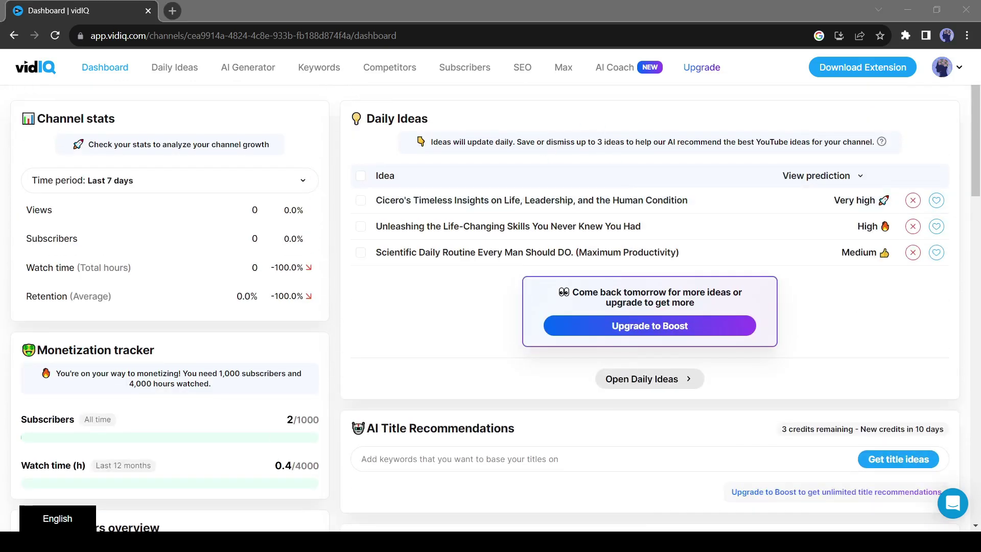
# - Ask AI Coach for channel-based video ideas and read the five suggestions returned
pyautogui.click(613, 71)
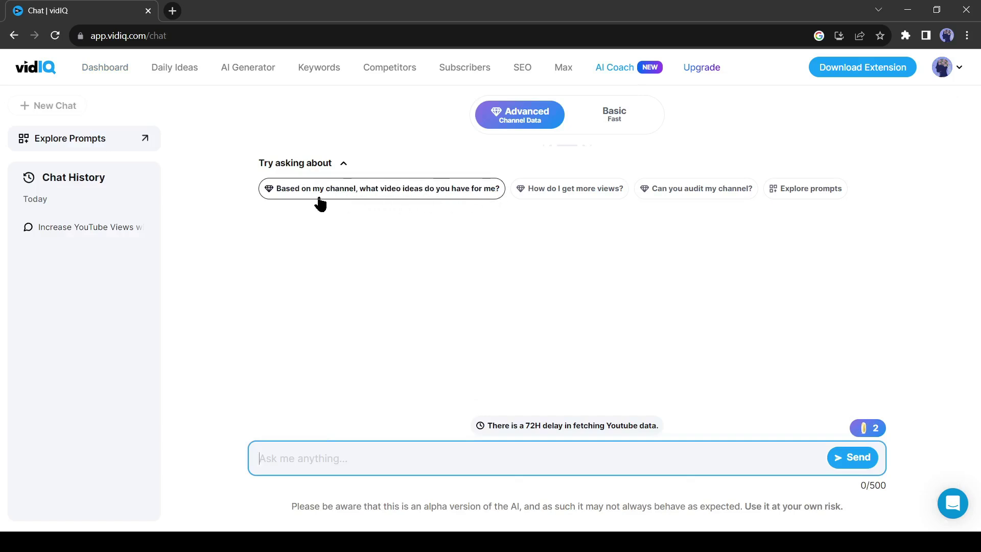
pyautogui.click(443, 195)
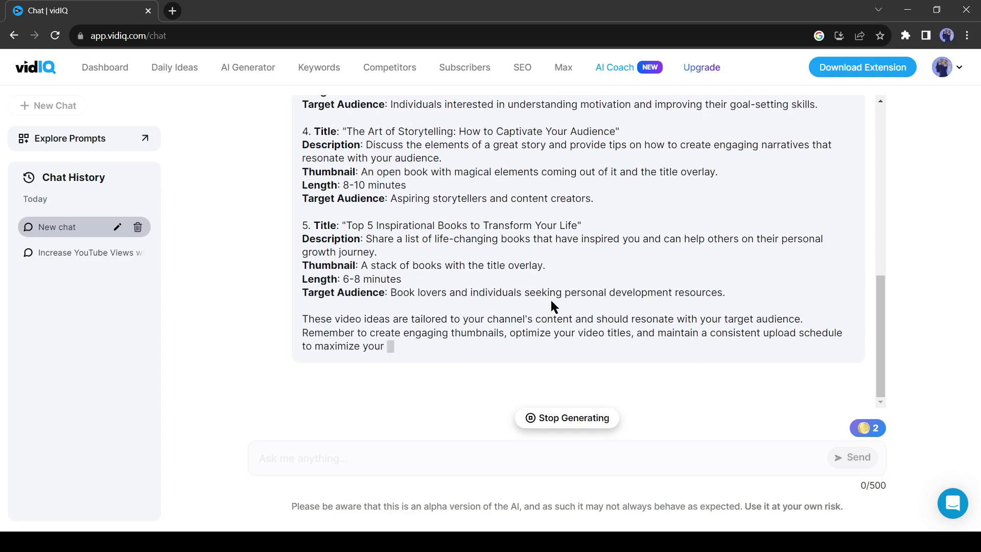
pyautogui.scroll(10, 501, 302)
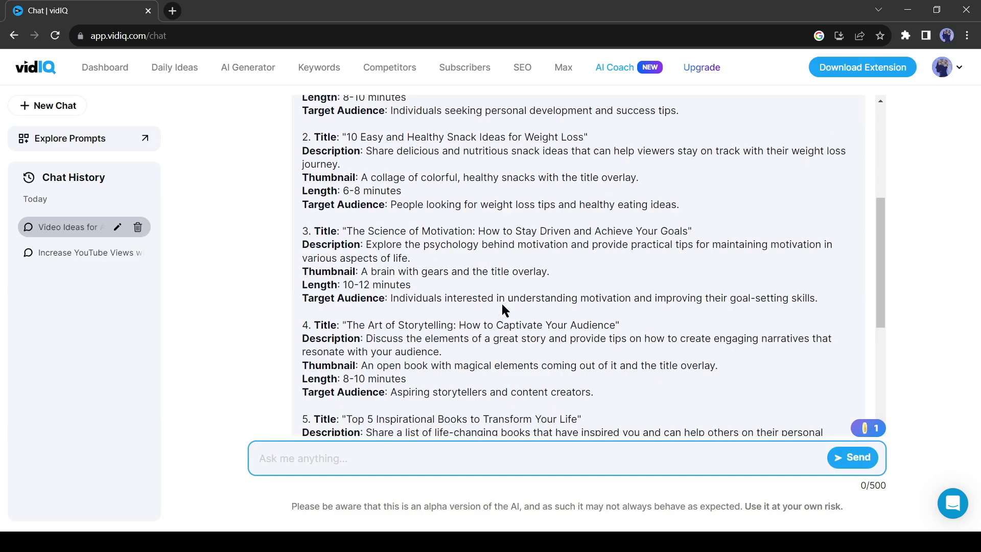
pyautogui.scroll(-3, 489, 232)
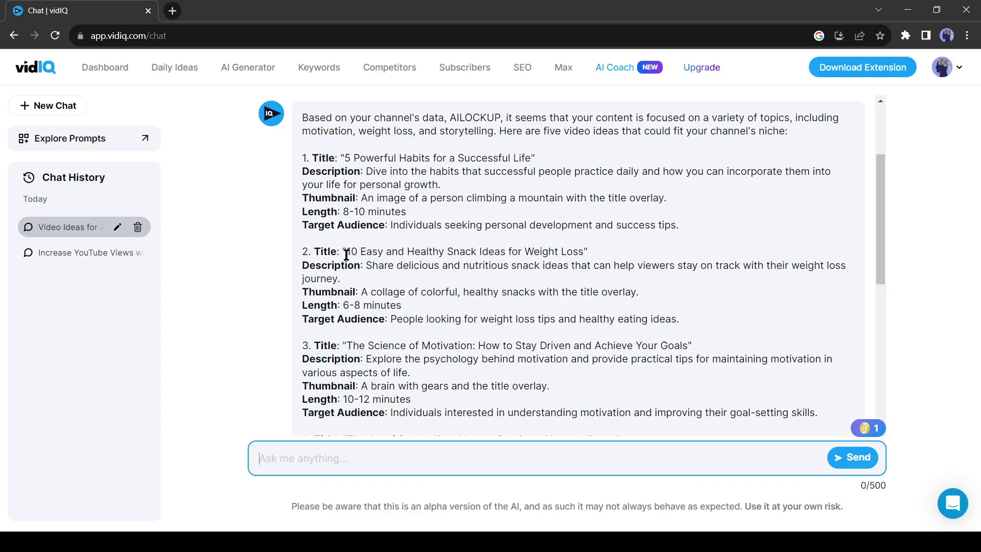
# - Generate AI content for the topic '10 Easy and Healthy Snack Ideas for Weight Loss'
pyautogui.moveTo(347, 251); pyautogui.dragTo(586, 254)
pyautogui.hotkey('ctrl', 'c')
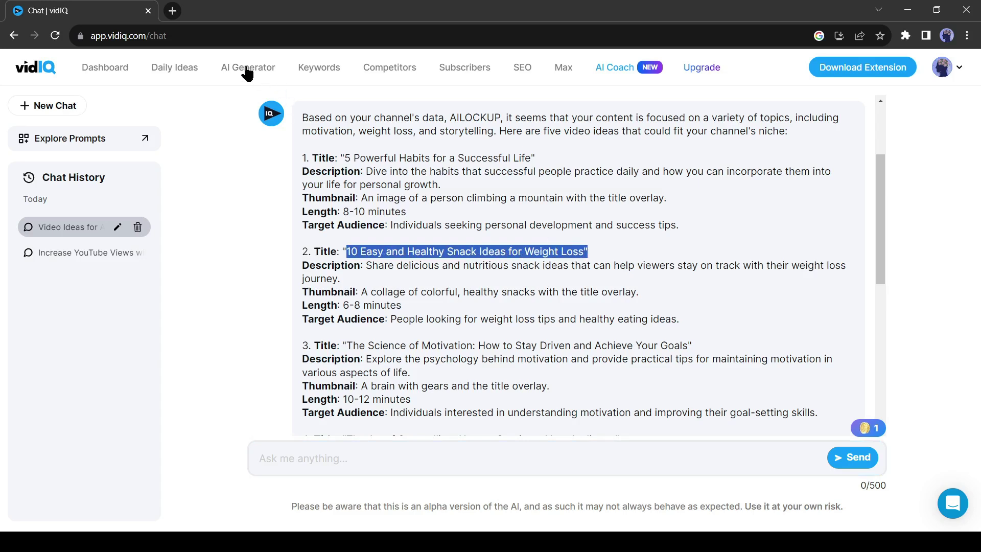
pyautogui.click(276, 69)
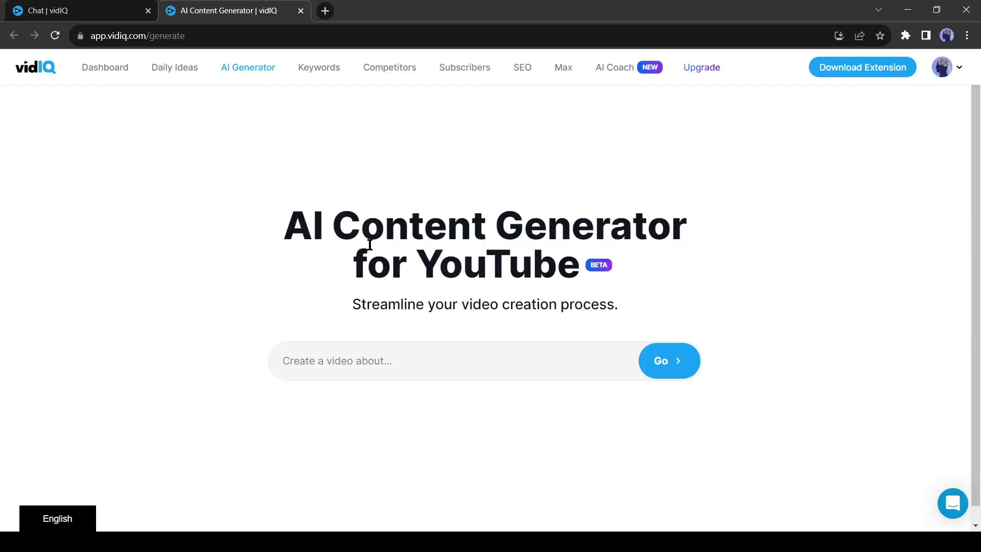
pyautogui.hotkey('ctrl', 'shift', 'Tab')
pyautogui.click(232, 152)
pyautogui.click(194, 4)
pyautogui.hotkey('ctrl', 'v')
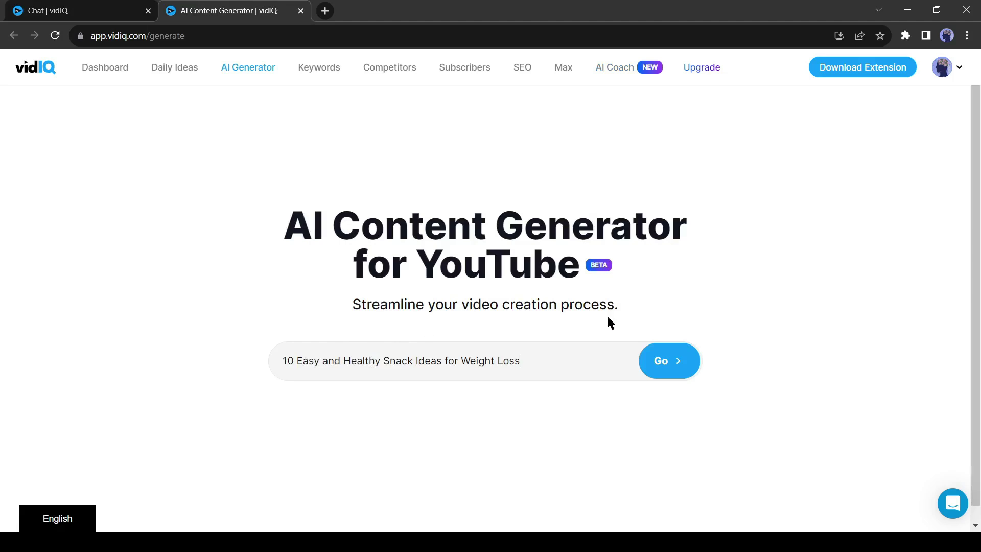
pyautogui.click(652, 376)
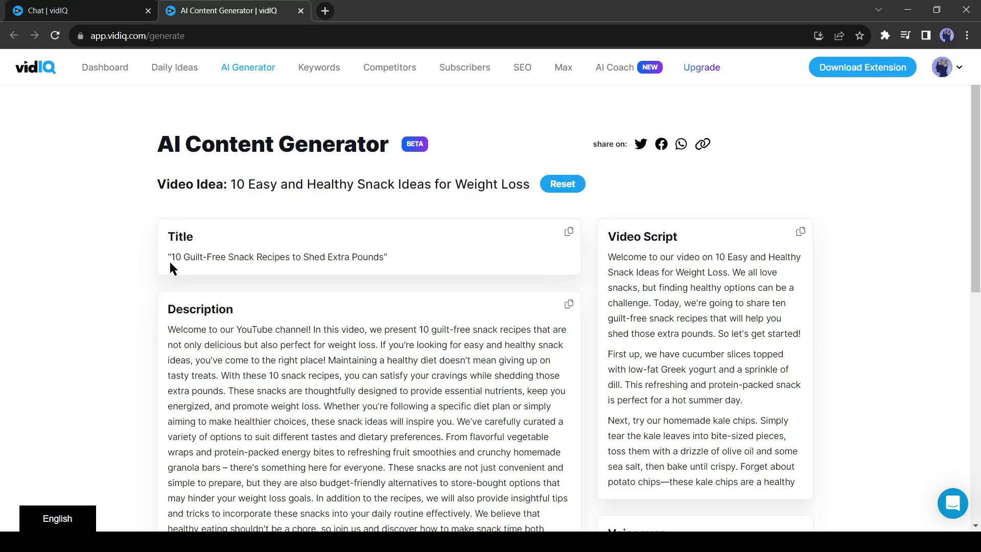
# - Review the generated title '10 Guilt-Free Snack Recipes to Shed Extra Pounds' and its description
pyautogui.moveTo(171, 256); pyautogui.dragTo(390, 261)
pyautogui.click(420, 261)
pyautogui.scroll(-4, 369, 263)
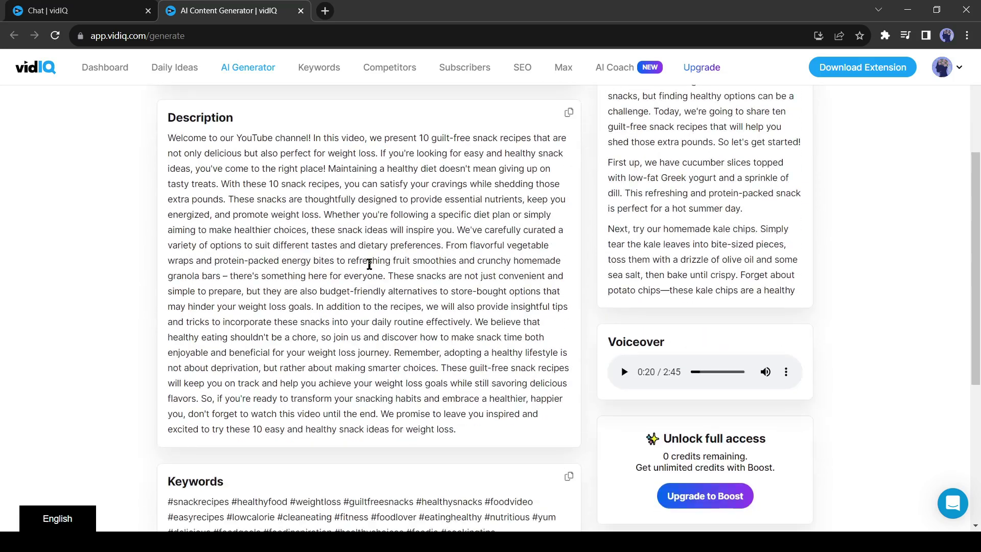
pyautogui.scroll(-1, 339, 232)
pyautogui.scroll(3, 278, 237)
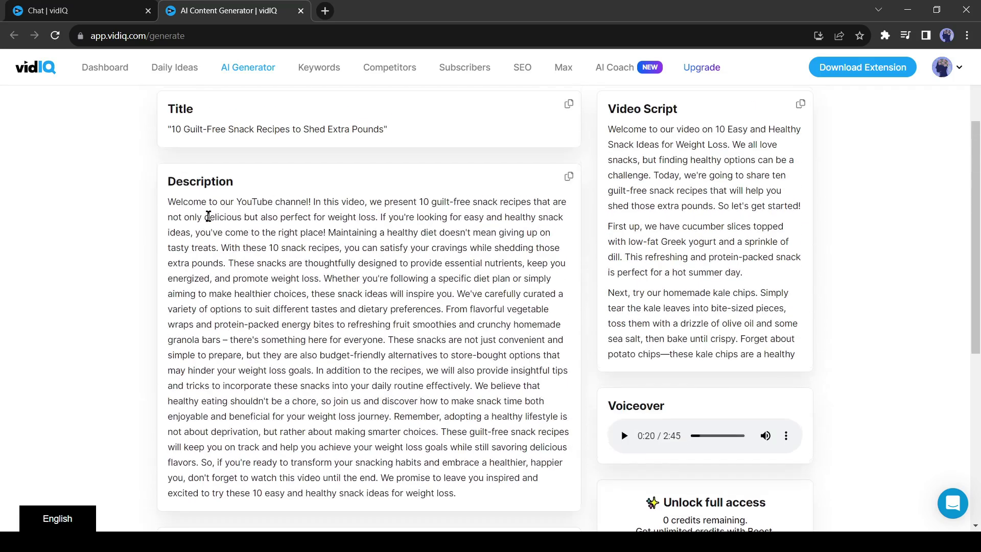
pyautogui.moveTo(168, 202); pyautogui.dragTo(462, 373)
pyautogui.scroll(-2, 396, 366)
pyautogui.click(476, 378)
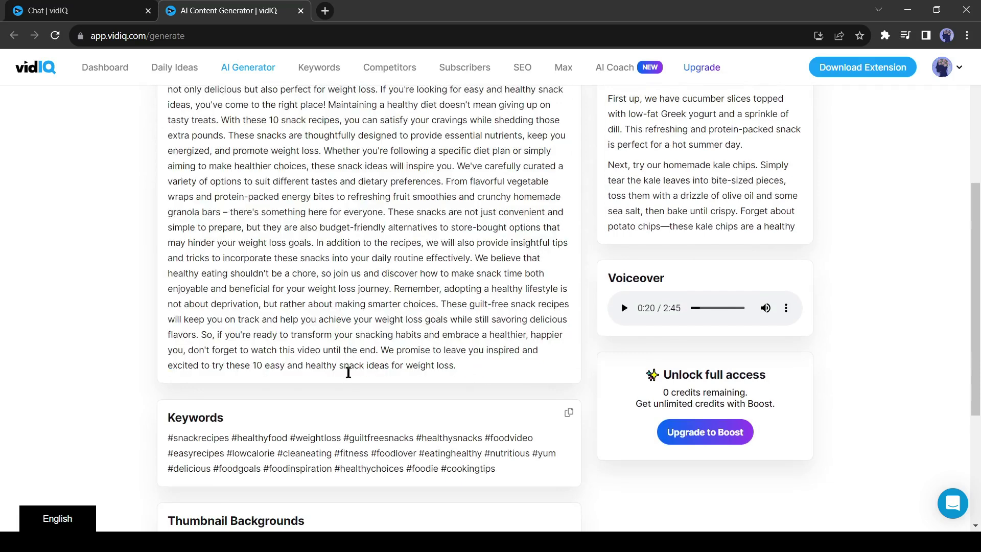
pyautogui.scroll(-2, 348, 373)
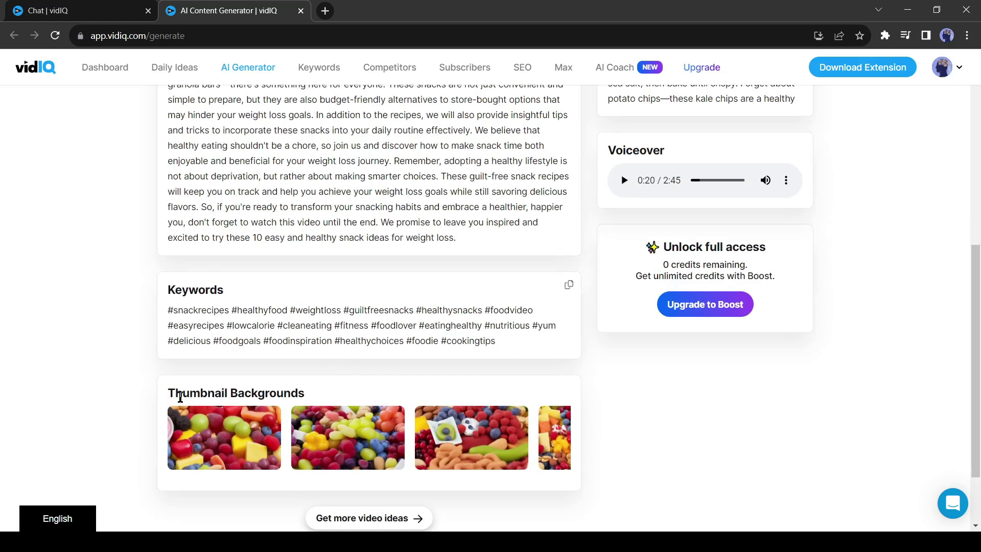
# - Look over the Thumbnail Backgrounds images and the Video Script section
pyautogui.moveTo(168, 396); pyautogui.dragTo(314, 401)
pyautogui.click(314, 401)
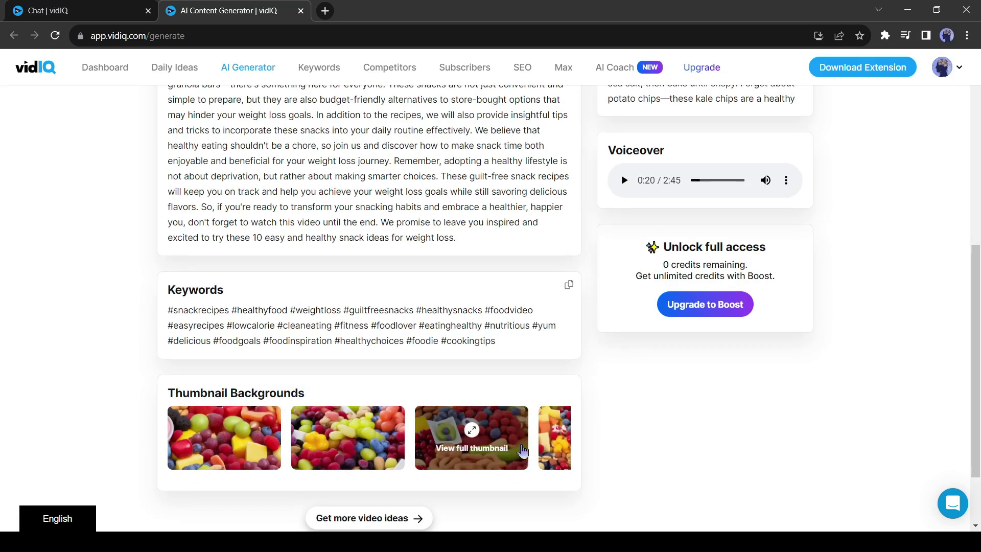
pyautogui.scroll(6, 688, 346)
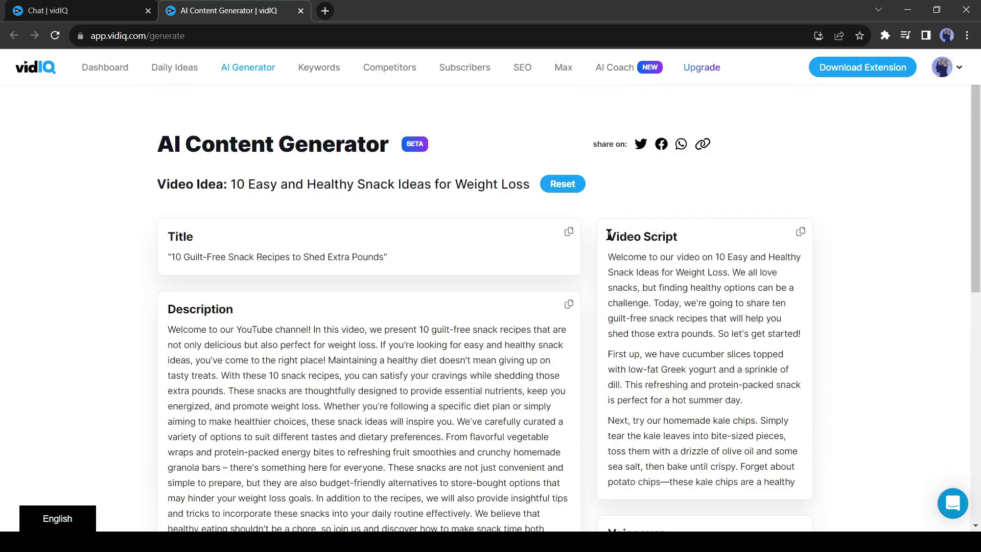
pyautogui.moveTo(610, 234); pyautogui.dragTo(688, 231)
pyautogui.click(663, 237)
pyautogui.moveTo(609, 237); pyautogui.dragTo(683, 236)
pyautogui.click(661, 233)
pyautogui.scroll(-3, 668, 273)
pyautogui.scroll(-4, 661, 274)
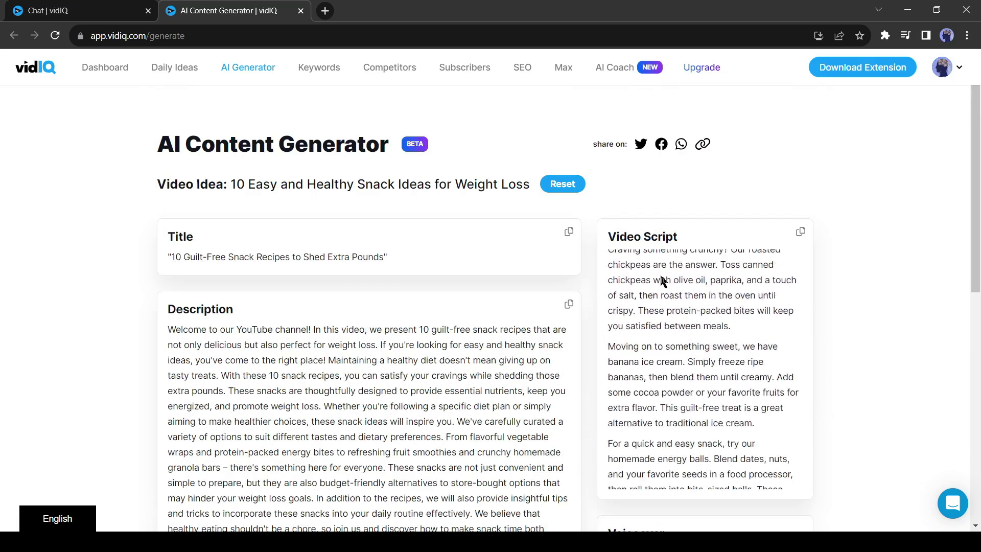
pyautogui.scroll(-8, 661, 333)
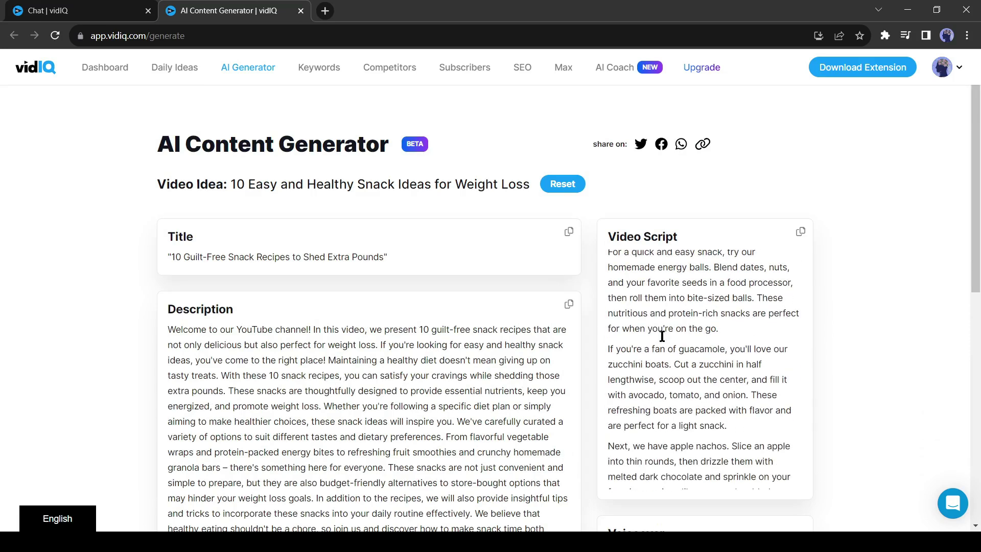
pyautogui.scroll(-5, 661, 334)
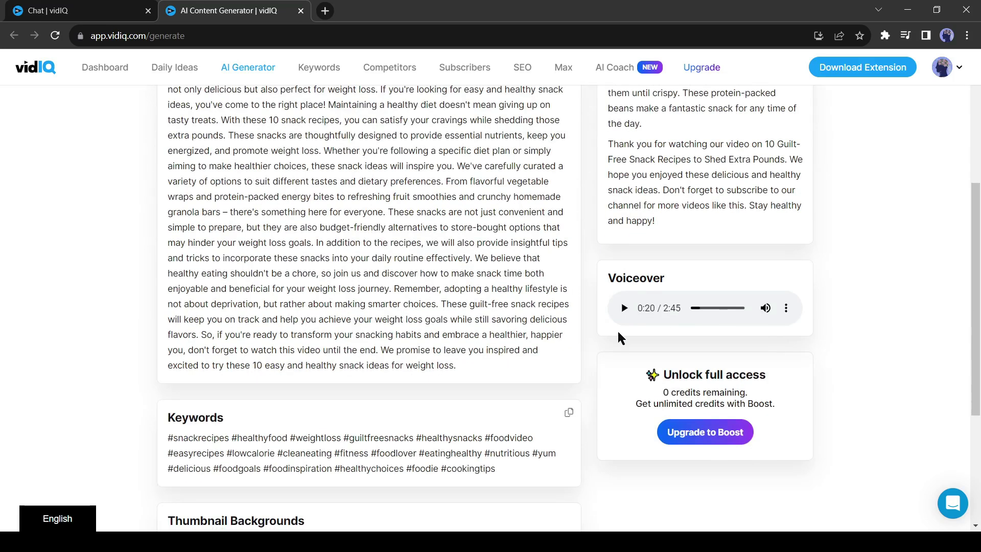
# - Rewind the 2:45 voiceover and download its audio file
pyautogui.moveTo(711, 308); pyautogui.dragTo(687, 309)
pyautogui.click(787, 309)
pyautogui.click(736, 280)
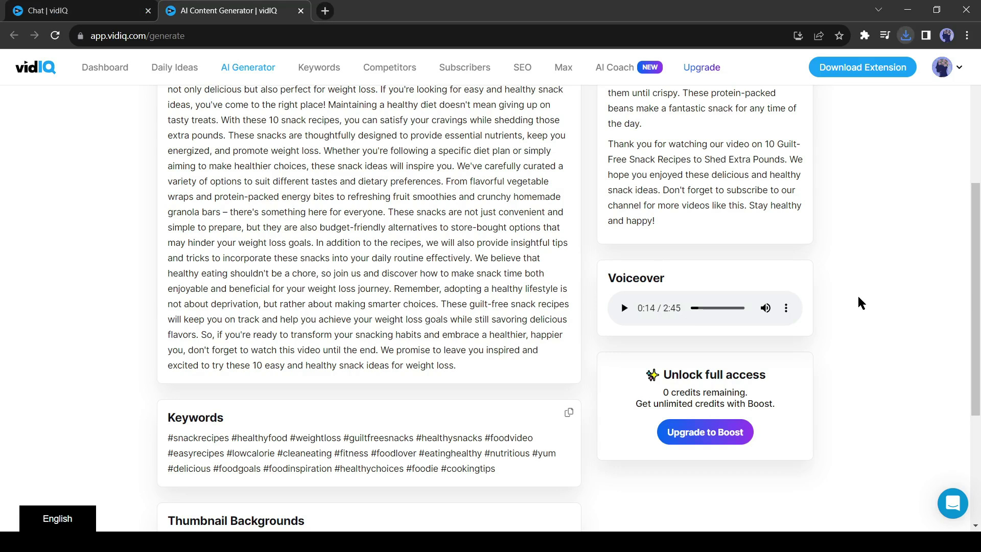
pyautogui.scroll(5, 858, 302)
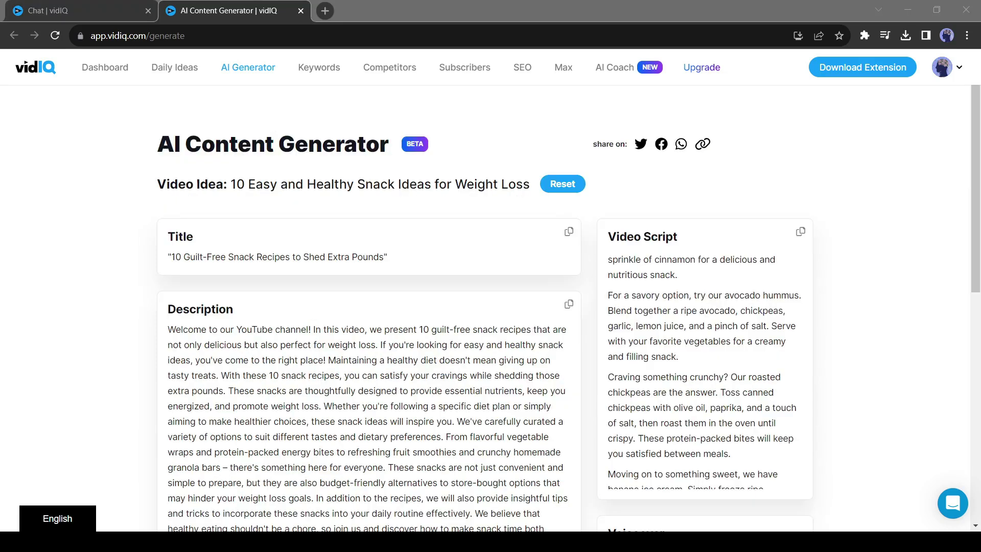
# - Copy the generated video script into a new untitled Google Docs document
pyautogui.click(801, 232)
pyautogui.hotkey('ctrl', 't')
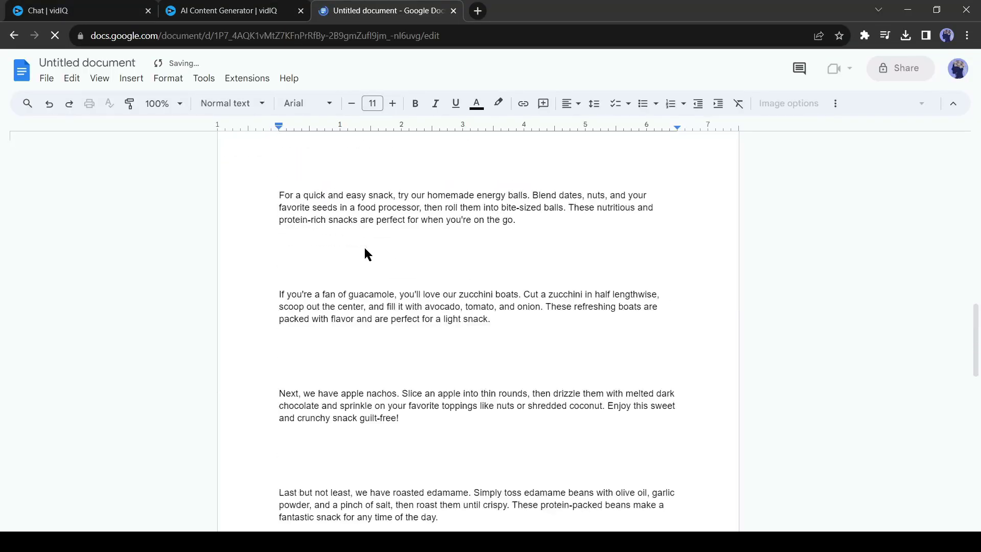
pyautogui.scroll(10, 364, 246)
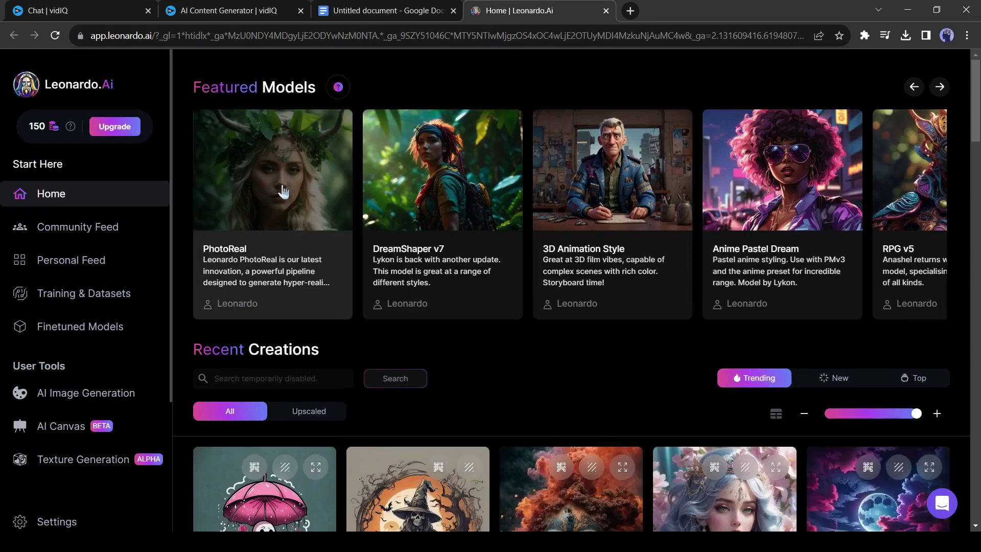
# - Start a PhotoReal image generation in Leonardo.Ai and clear the existing prompt
pyautogui.click(285, 186)
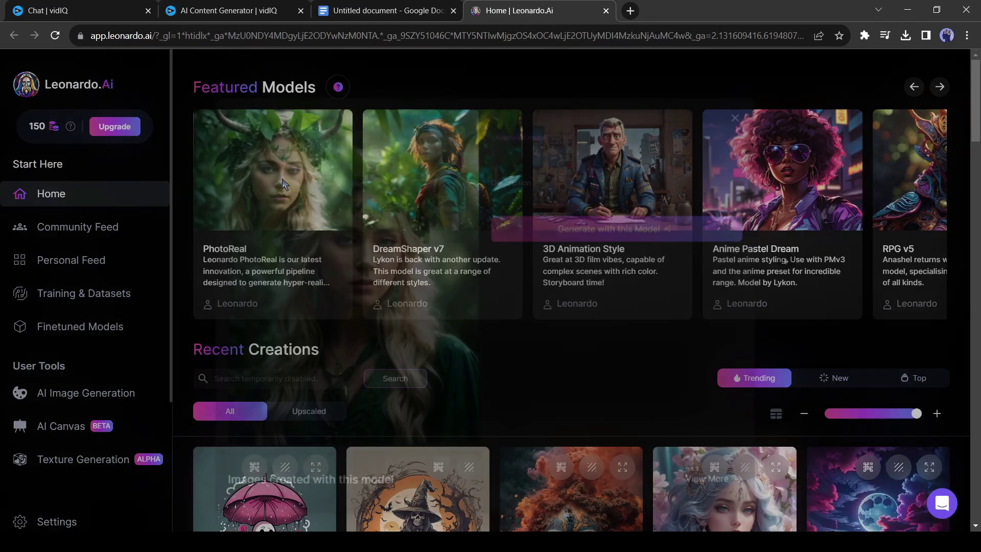
pyautogui.click(635, 254)
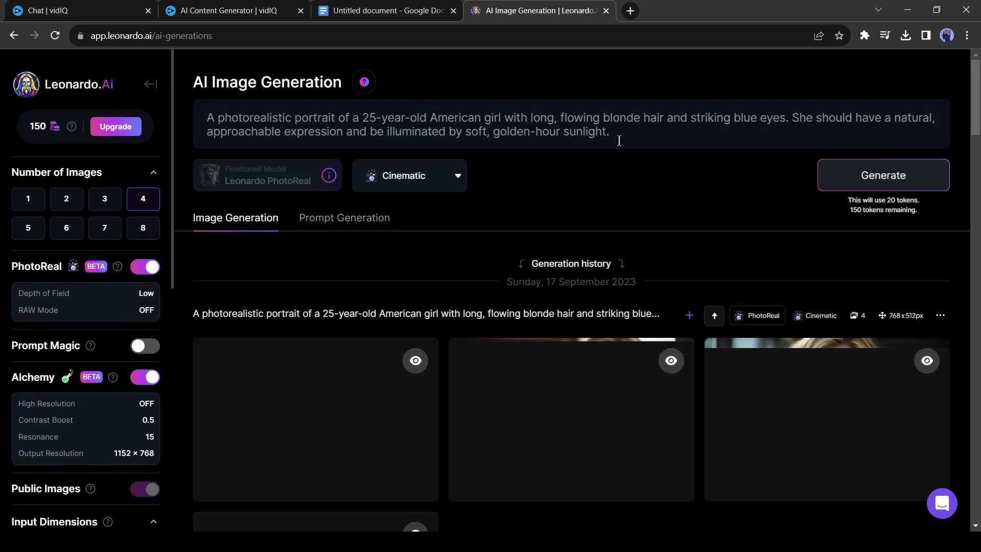
pyautogui.tripleClick(620, 141)
pyautogui.press('BackSpace')
# - Use the script's cucumber slices with Greek yogurt and dill sentence as the prompt
pyautogui.click(369, 7)
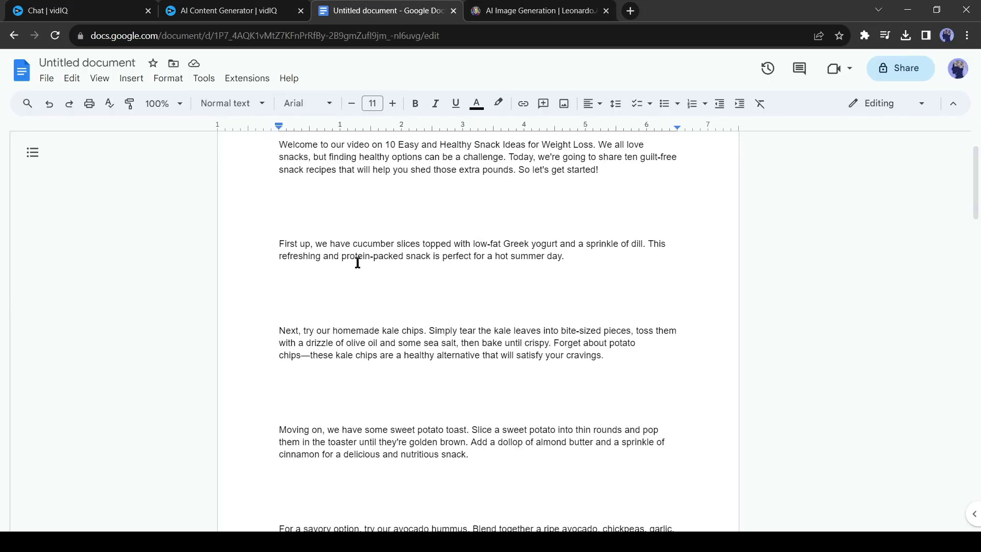
pyautogui.moveTo(353, 243); pyautogui.dragTo(643, 244)
pyautogui.rightClick(643, 244)
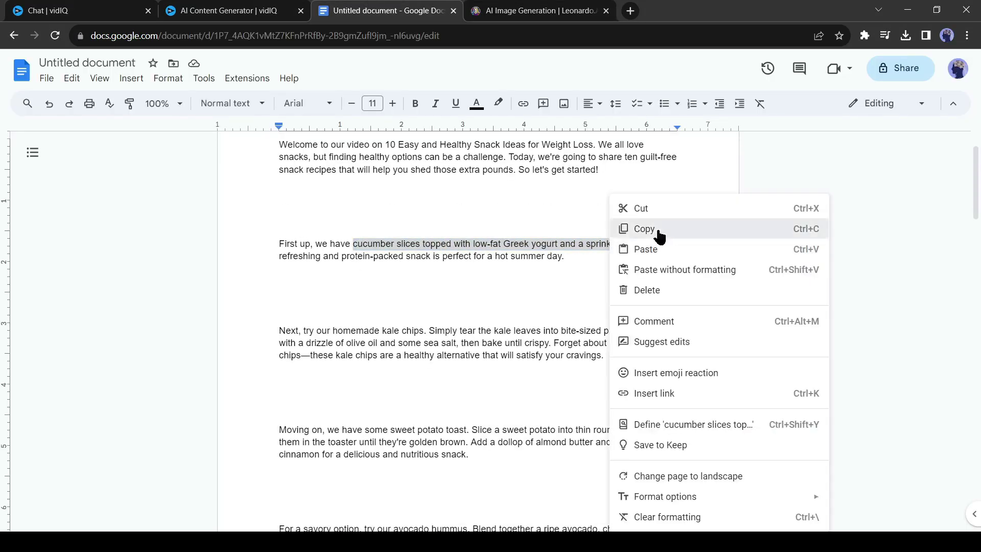
pyautogui.click(657, 231)
pyautogui.click(541, 10)
pyautogui.hotkey('ctrl', 'v')
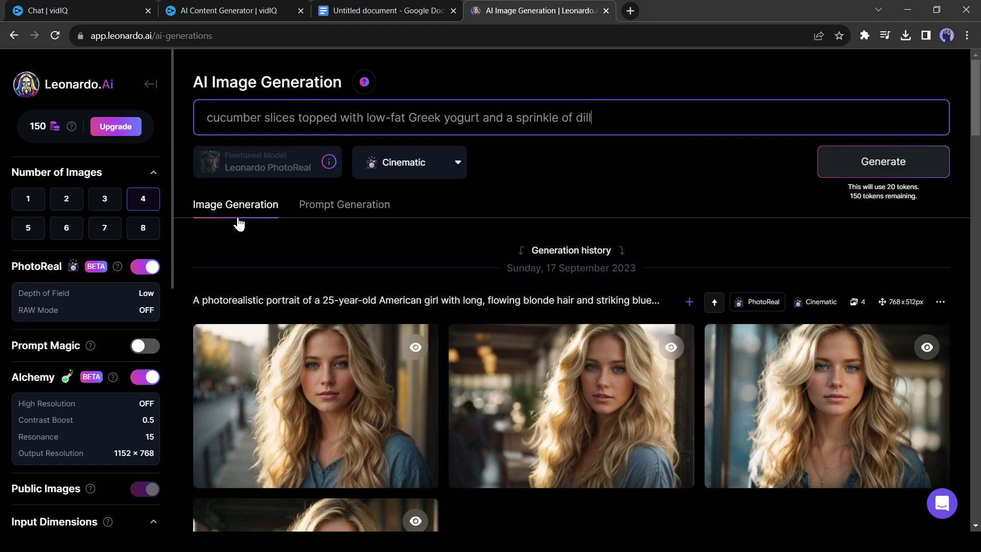
# - Generate two images for the cucumber snack prompt
pyautogui.click(65, 206)
pyautogui.scroll(-7, 69, 244)
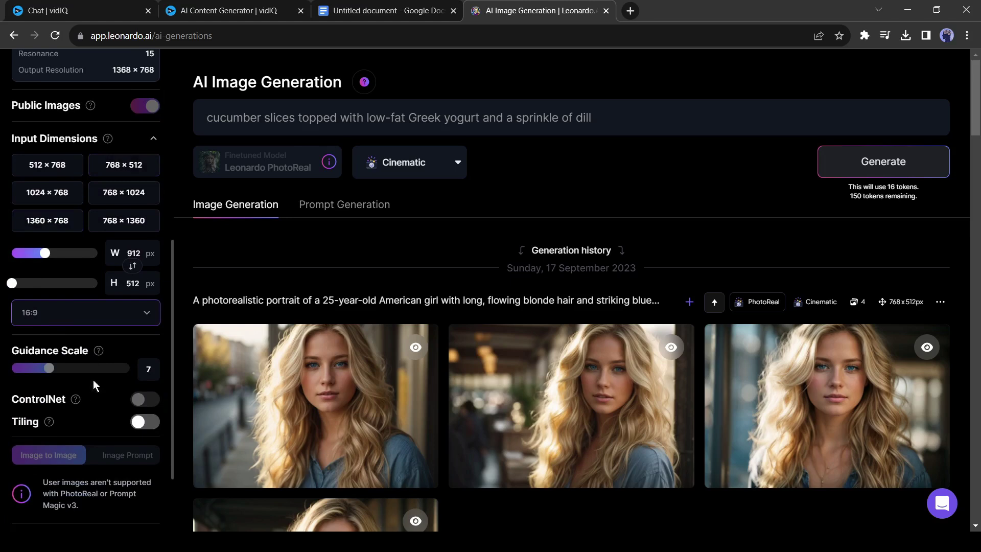
pyautogui.scroll(7, 108, 334)
pyautogui.click(882, 173)
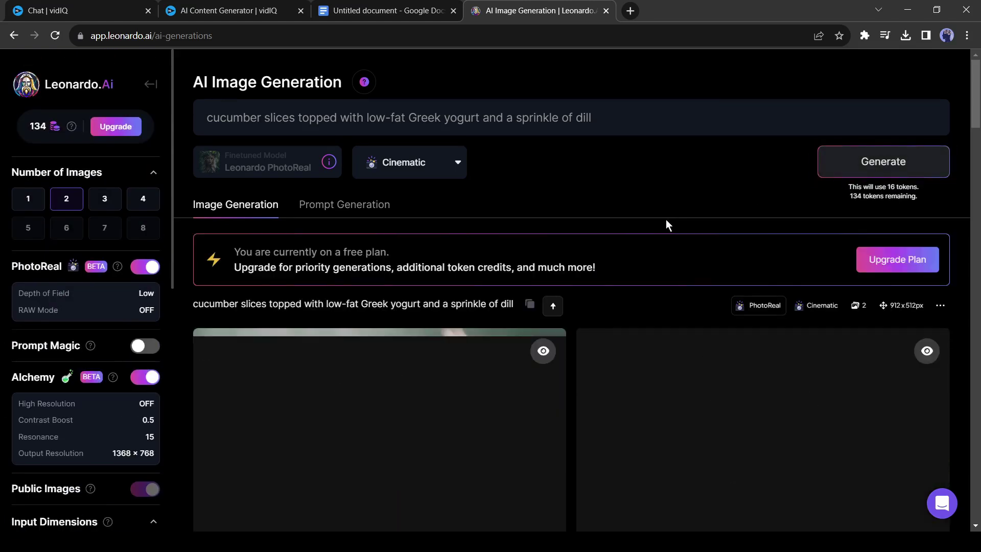
# - Take the remaining snack sentences from the script, starting with the protein-packed snack, as image prompts
pyautogui.scroll(-1, 666, 221)
pyautogui.scroll(1, 489, 288)
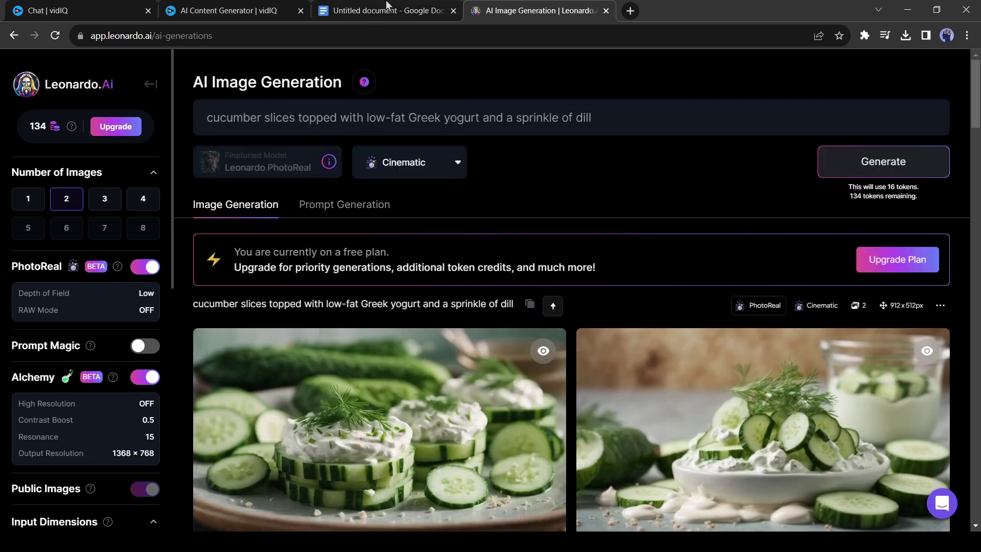
pyautogui.click(407, 7)
pyautogui.moveTo(622, 265); pyautogui.dragTo(657, 248)
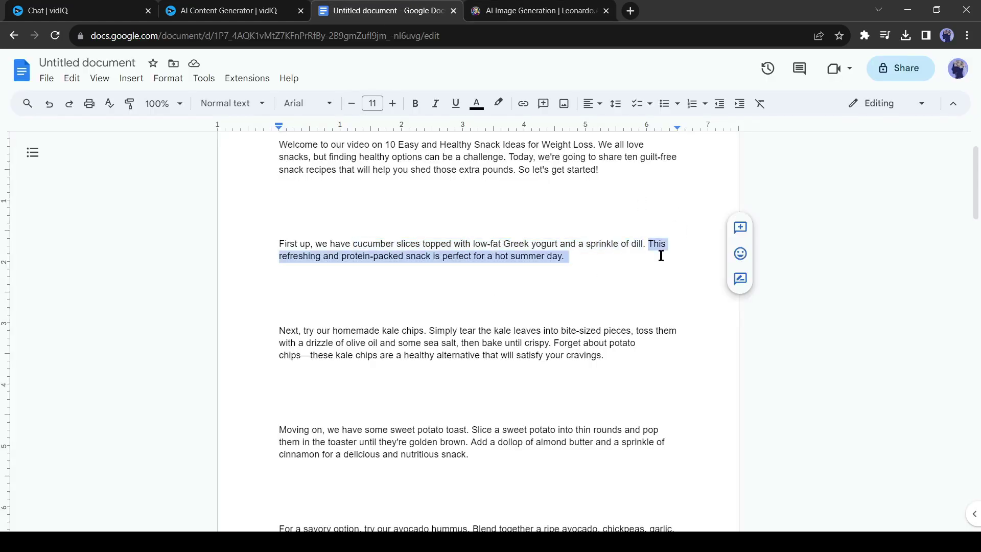
pyautogui.click(542, 10)
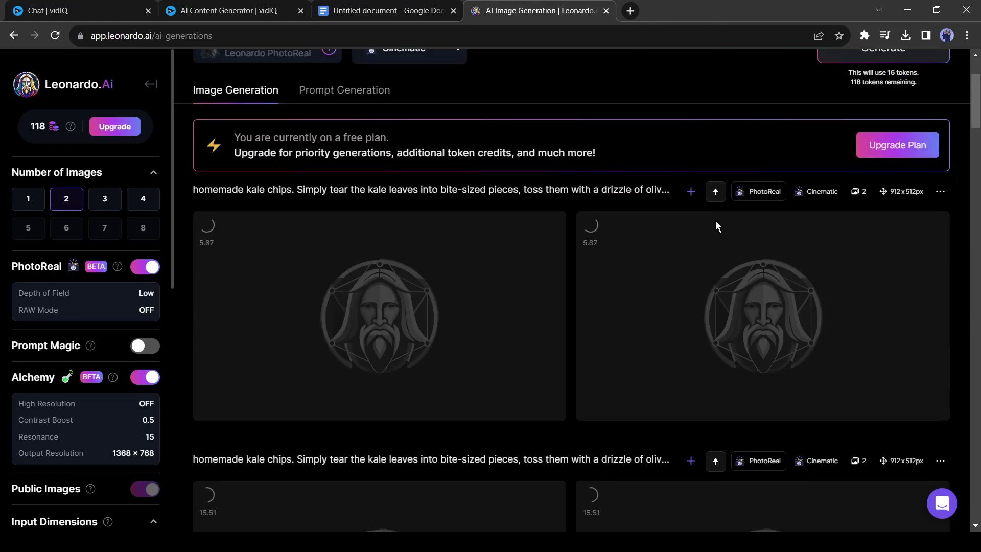
pyautogui.scroll(1, 716, 221)
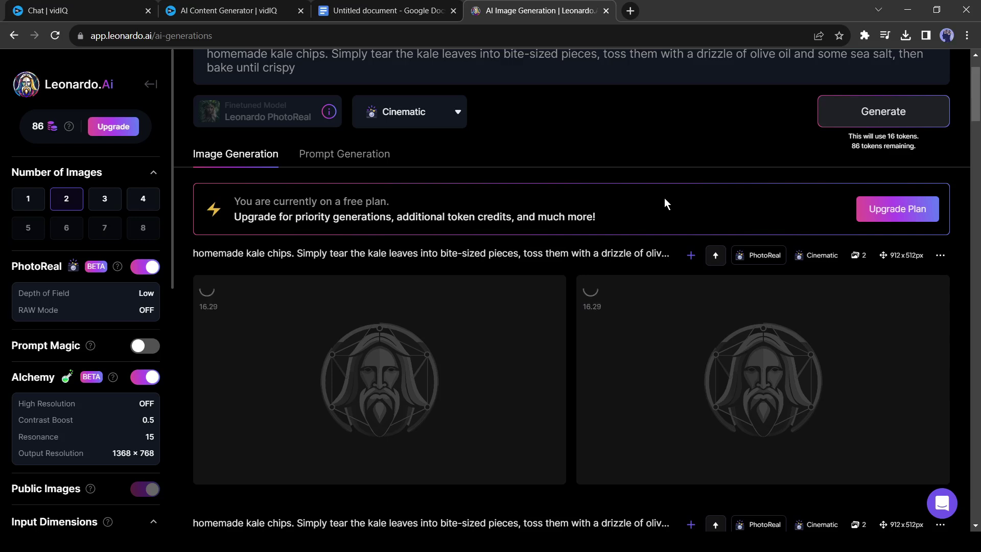
pyautogui.click(388, 10)
pyautogui.scroll(-3, 502, 248)
pyautogui.moveTo(391, 238); pyautogui.dragTo(469, 253)
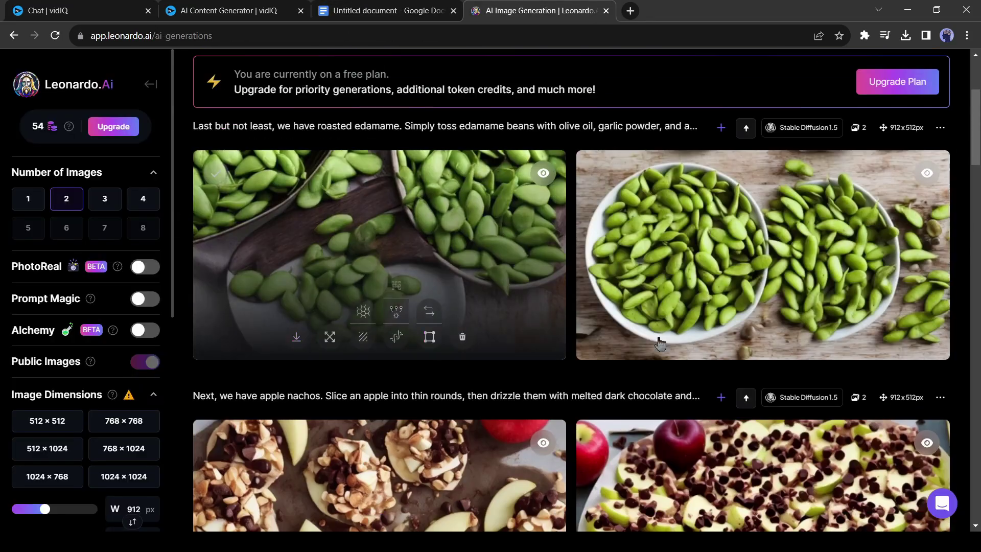
# - Download an energy-ball image and a sweet potato toast image from the results
pyautogui.scroll(-8, 519, 376)
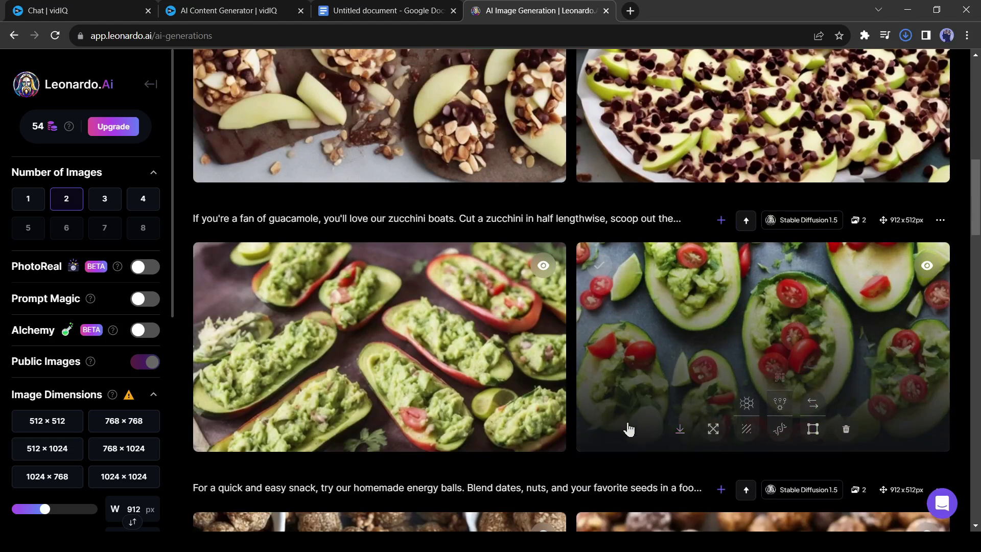
pyautogui.scroll(-6, 252, 440)
pyautogui.click(296, 381)
pyautogui.scroll(-3, 648, 371)
pyautogui.scroll(-7, 649, 371)
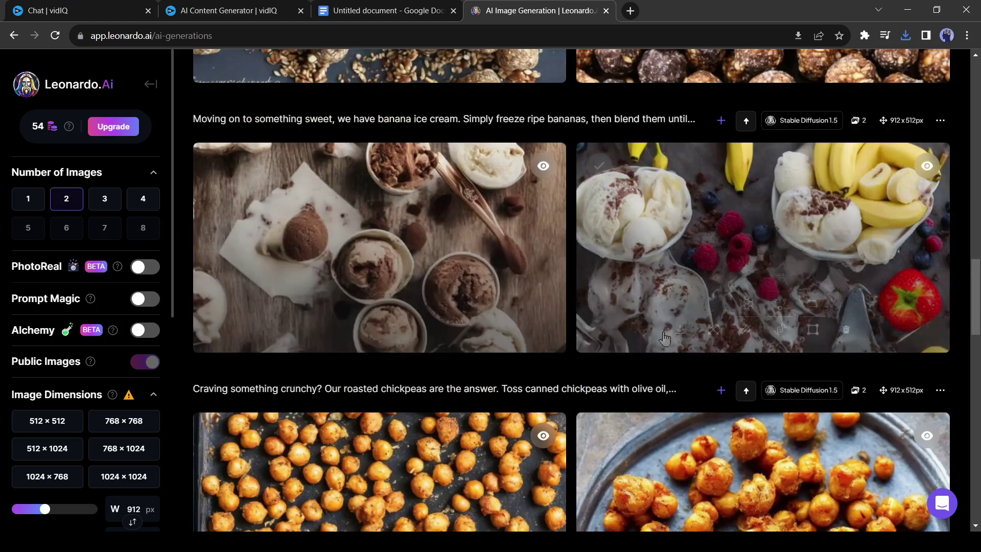
pyautogui.click(511, 332)
pyautogui.click(779, 127)
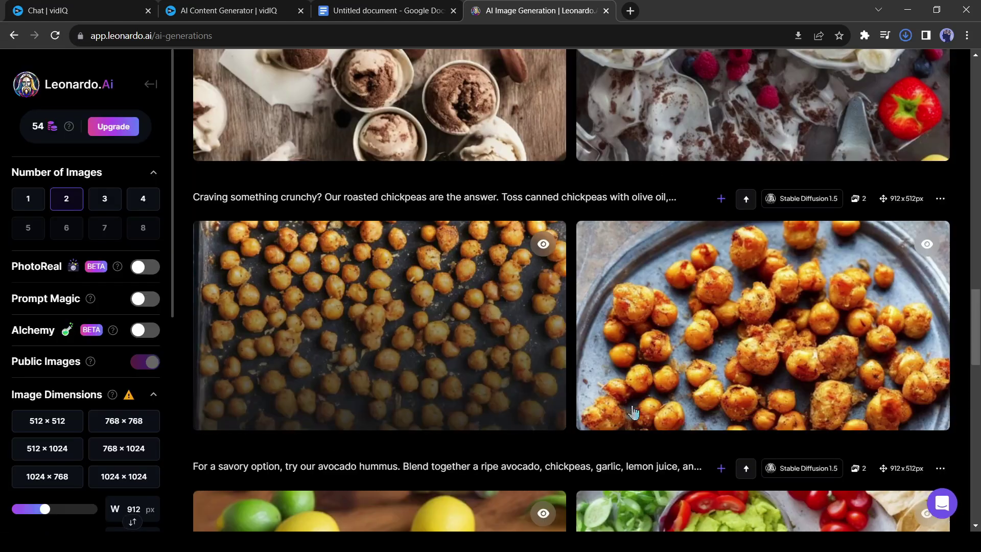
pyautogui.scroll(-6, 633, 377)
pyautogui.scroll(-5, 695, 290)
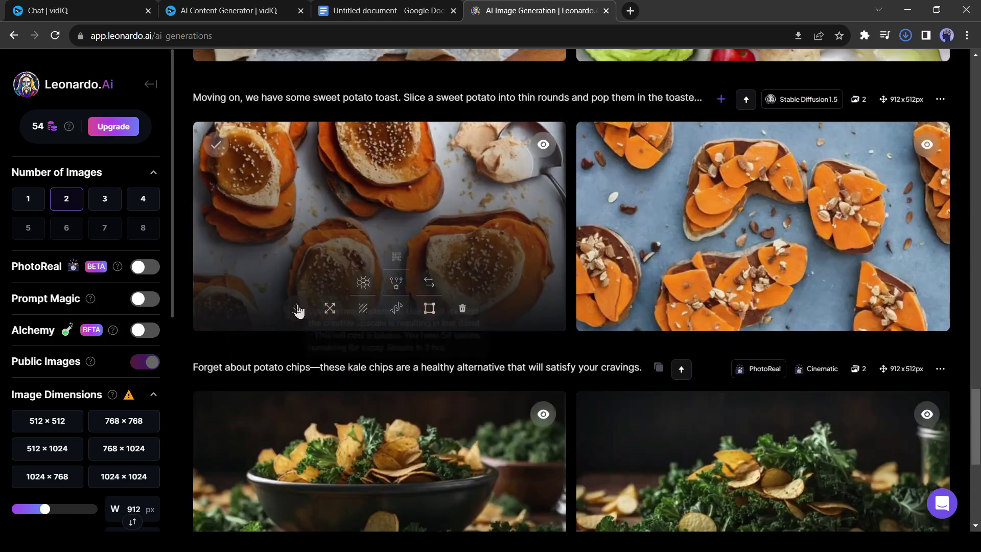
pyautogui.click(666, 321)
# - Review the remaining snack images through roasted edamame, then go to the D-ID site
pyautogui.scroll(-5, 666, 321)
pyautogui.scroll(-2, 658, 317)
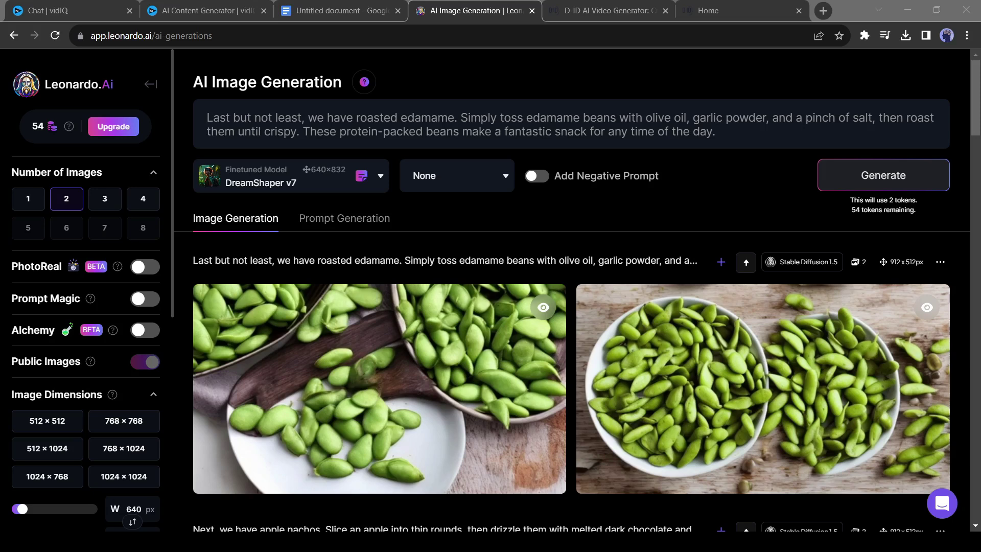
pyautogui.scroll(-5, 349, 376)
pyautogui.scroll(5, 349, 375)
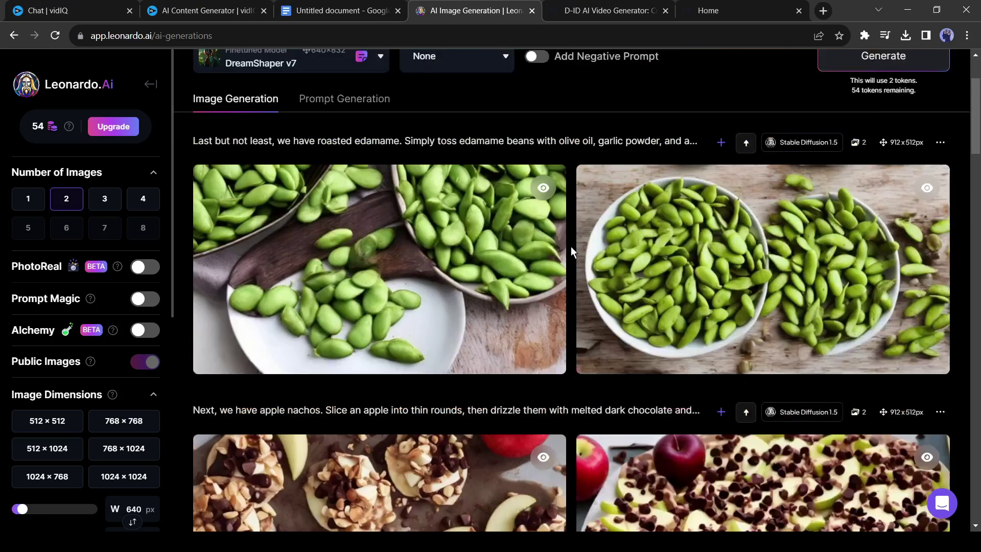
pyautogui.scroll(-2, 472, 323)
pyautogui.scroll(-1, 473, 323)
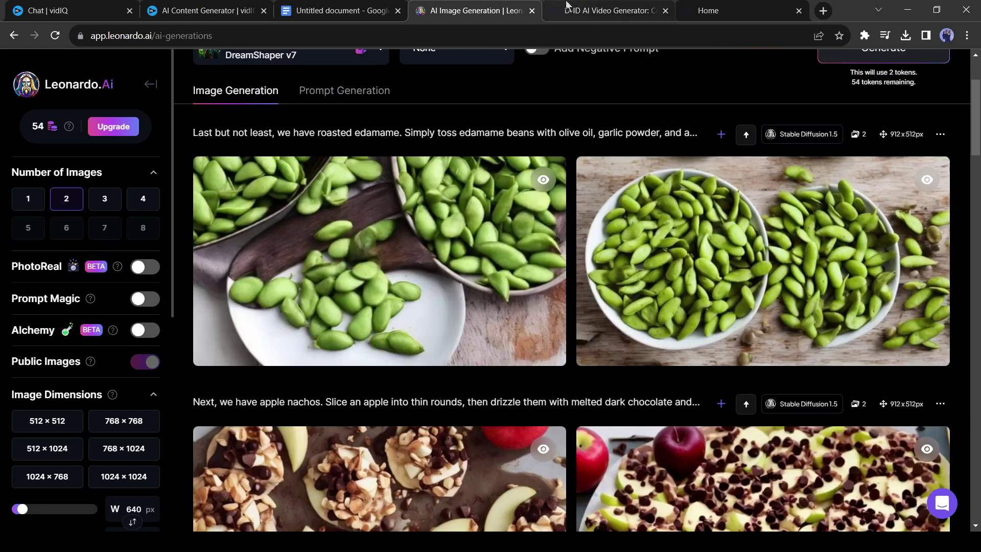
pyautogui.click(602, 11)
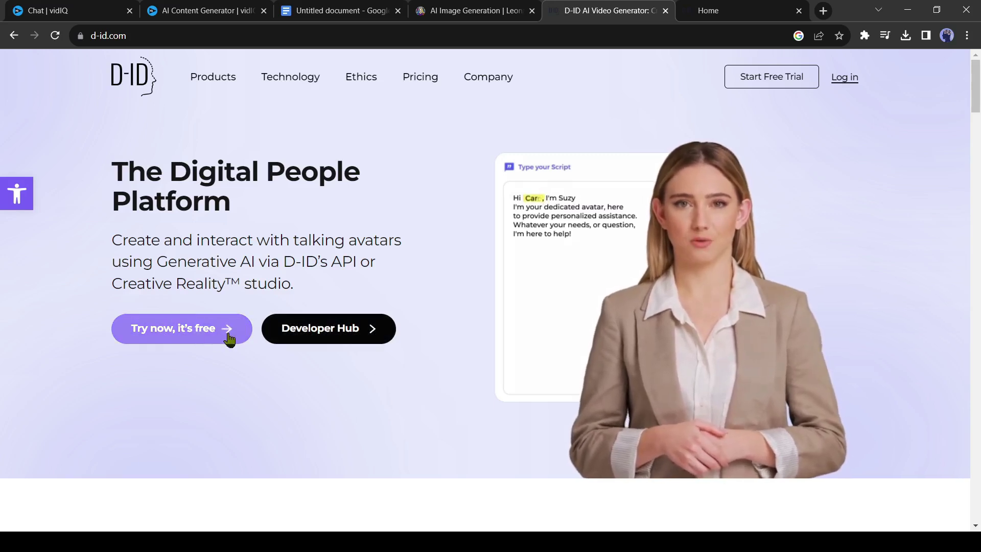
# - Open the D-ID studio dashboard from the Home tab
pyautogui.click(748, 6)
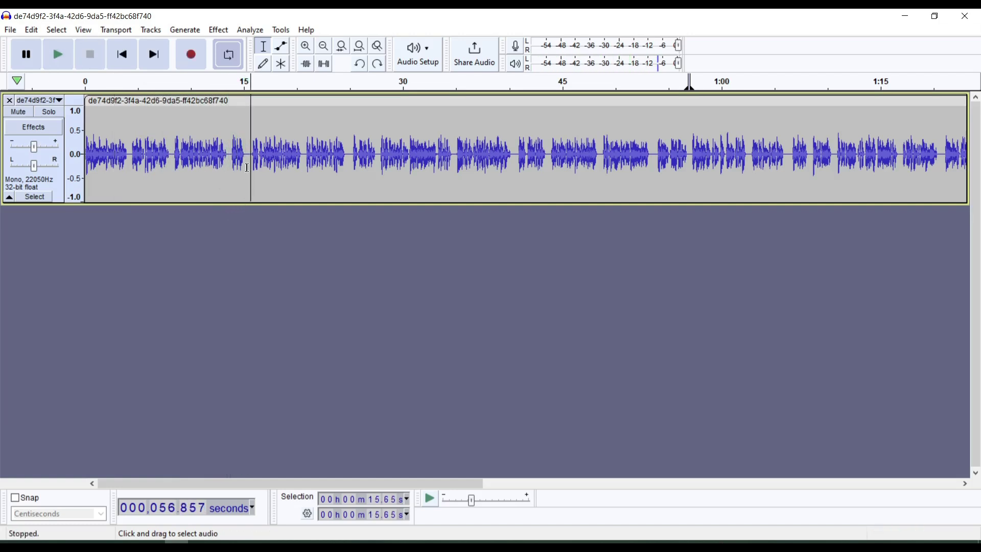
# - Delete the voiceover after 15.59 s and save the trimmed audio as a WAV file
pyautogui.press('Delete')
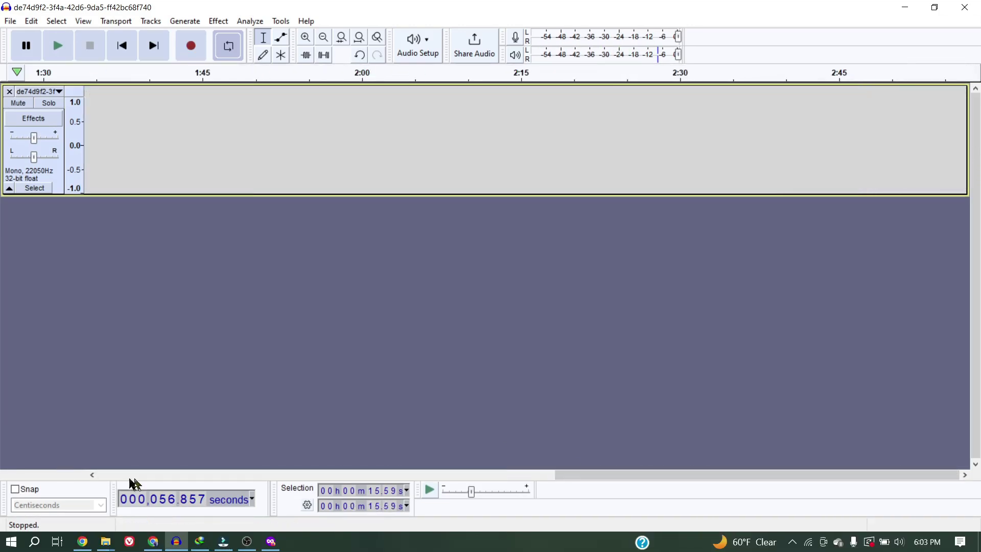
pyautogui.click(10, 21)
pyautogui.moveTo(74, 120)
pyautogui.click(226, 127)
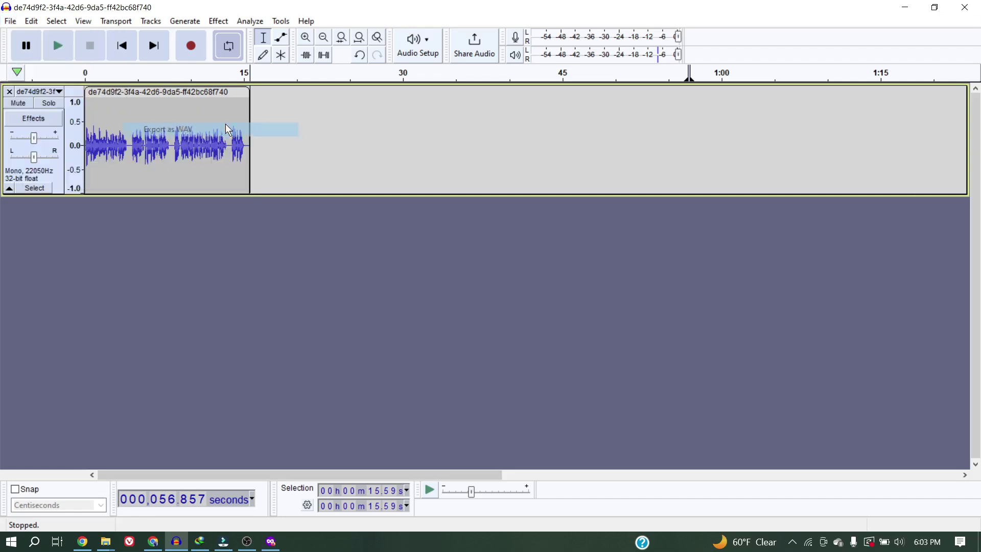
pyautogui.click(334, 263)
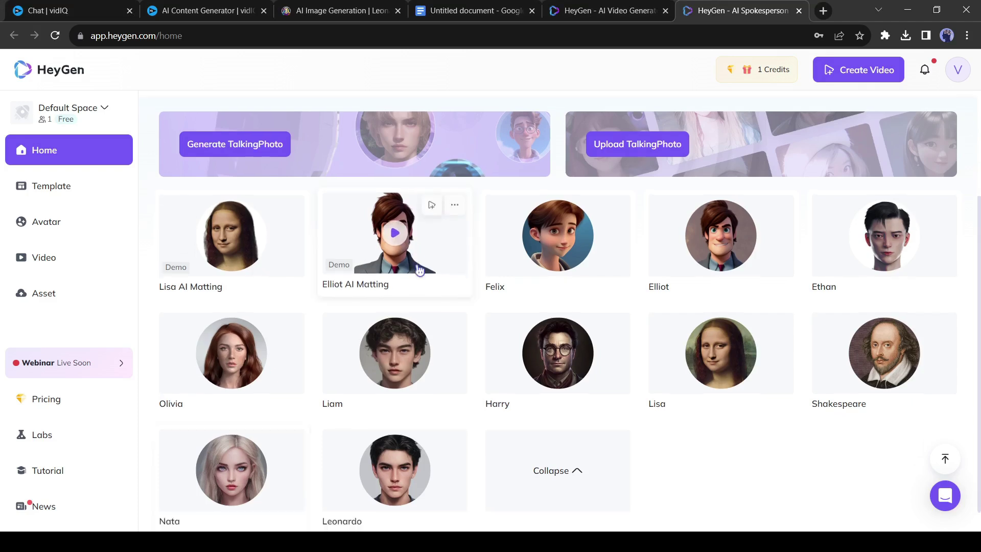
# - Browse HeyGen's avatar catalogue and show the Avatar Lite avatars
pyautogui.scroll(-1, 419, 269)
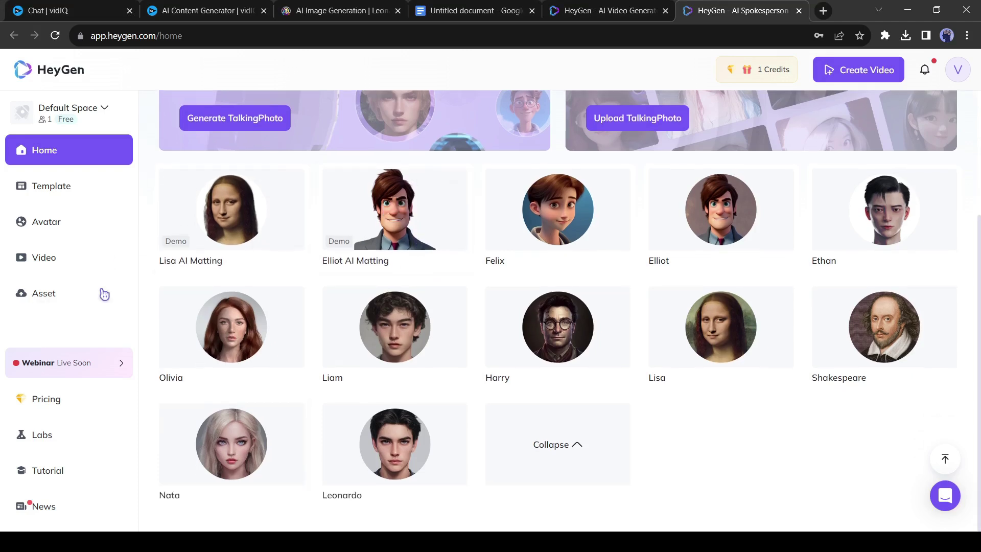
pyautogui.scroll(2, 230, 216)
pyautogui.scroll(3, 230, 215)
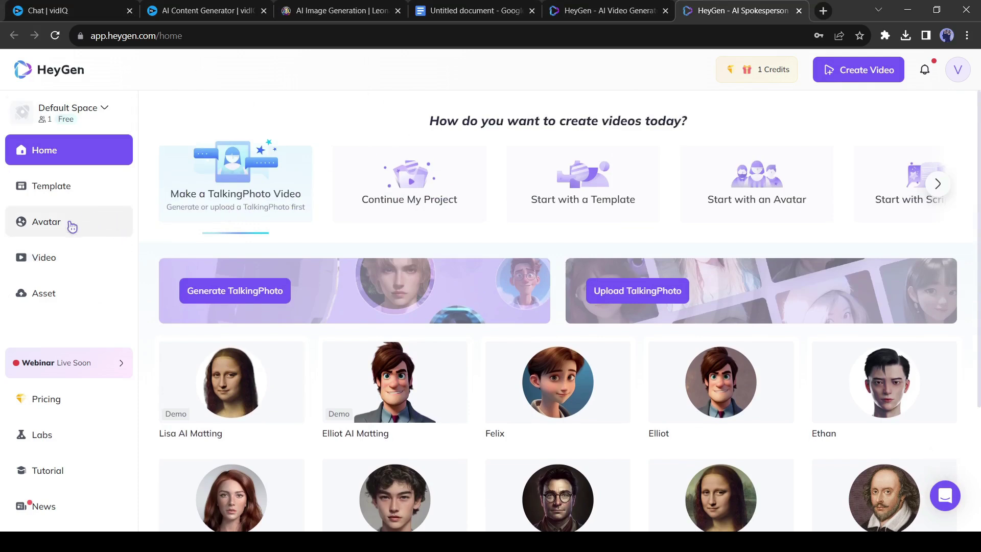
pyautogui.click(54, 237)
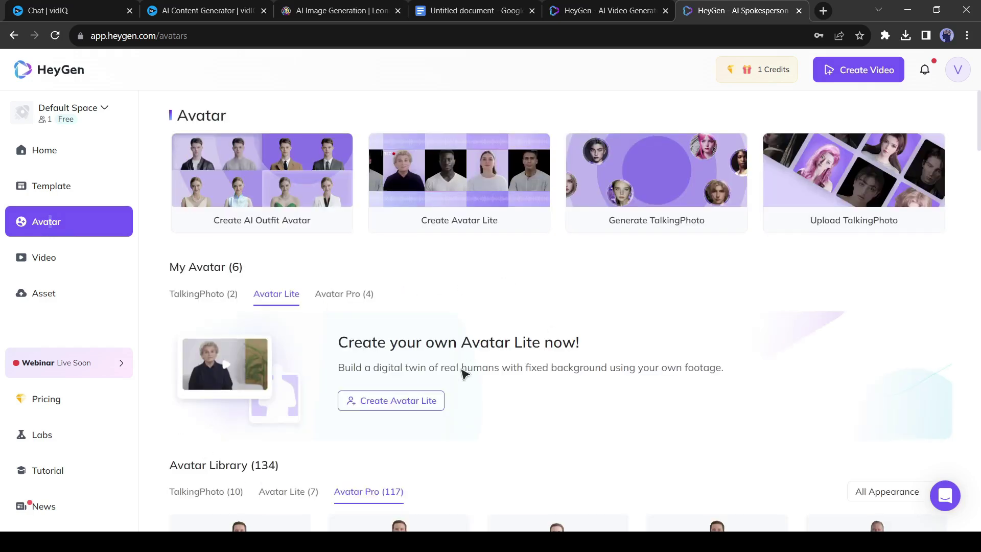
pyautogui.scroll(-5, 434, 358)
pyautogui.scroll(-5, 767, 383)
pyautogui.scroll(-7, 800, 408)
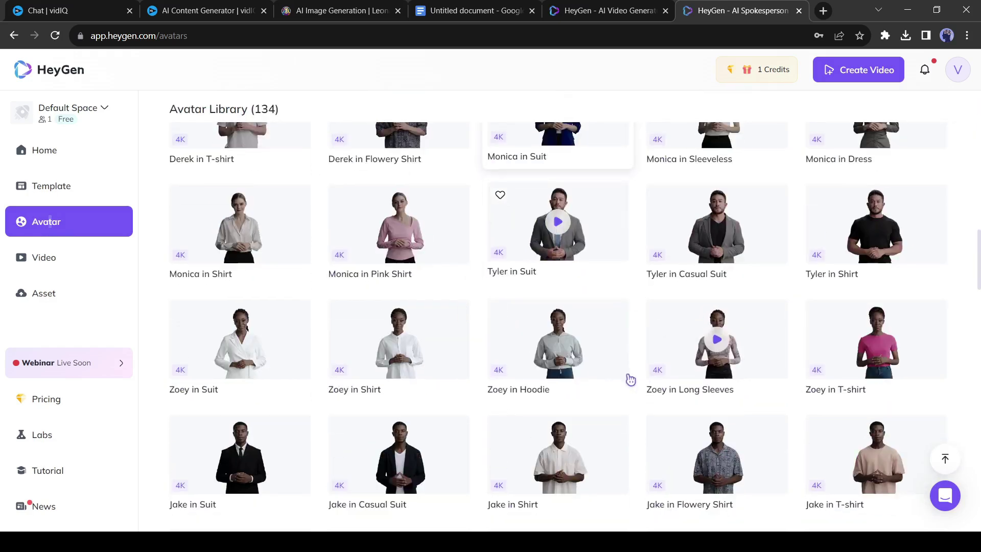
pyautogui.scroll(18, 629, 376)
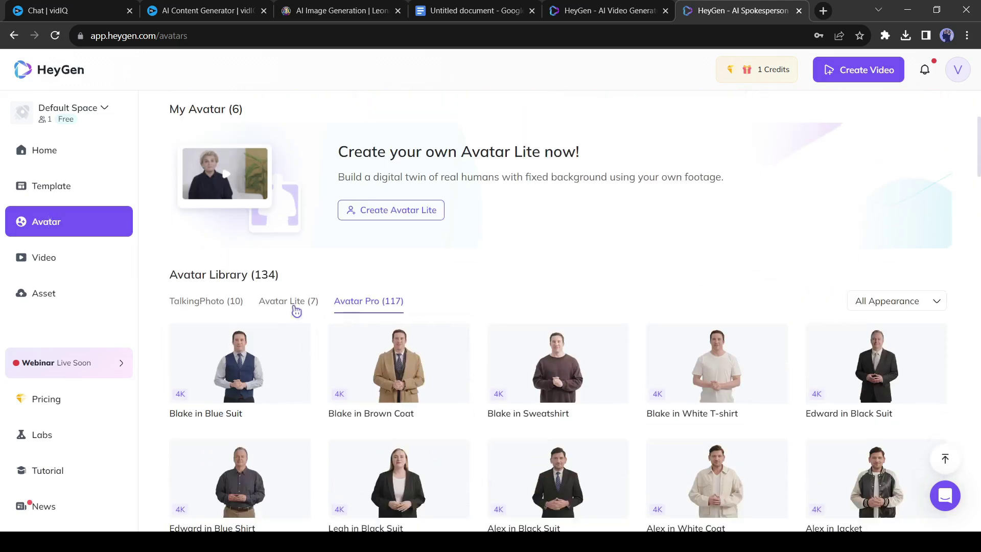
pyautogui.click(296, 305)
# - Preview the Edward avatar and start a new video with him
pyautogui.scroll(-1, 566, 507)
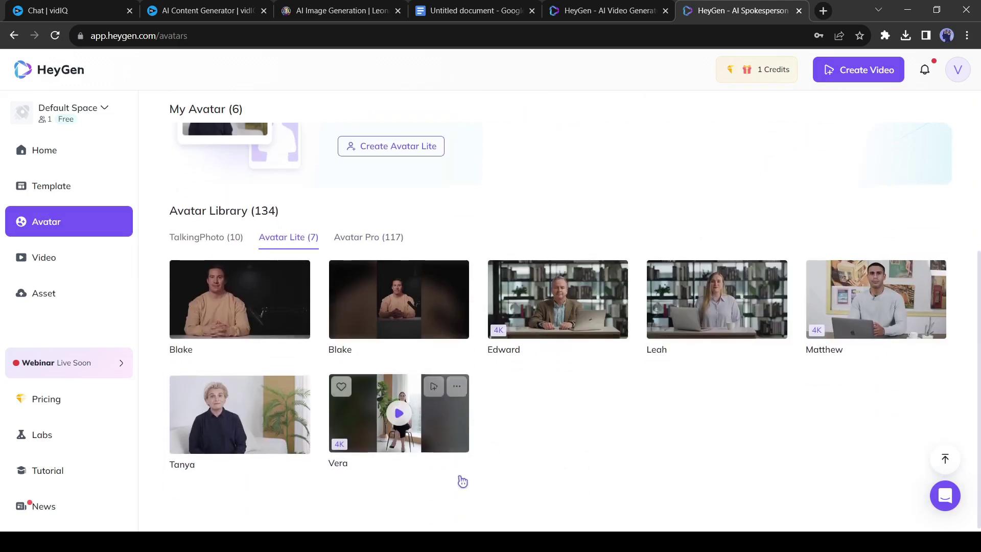
pyautogui.click(602, 315)
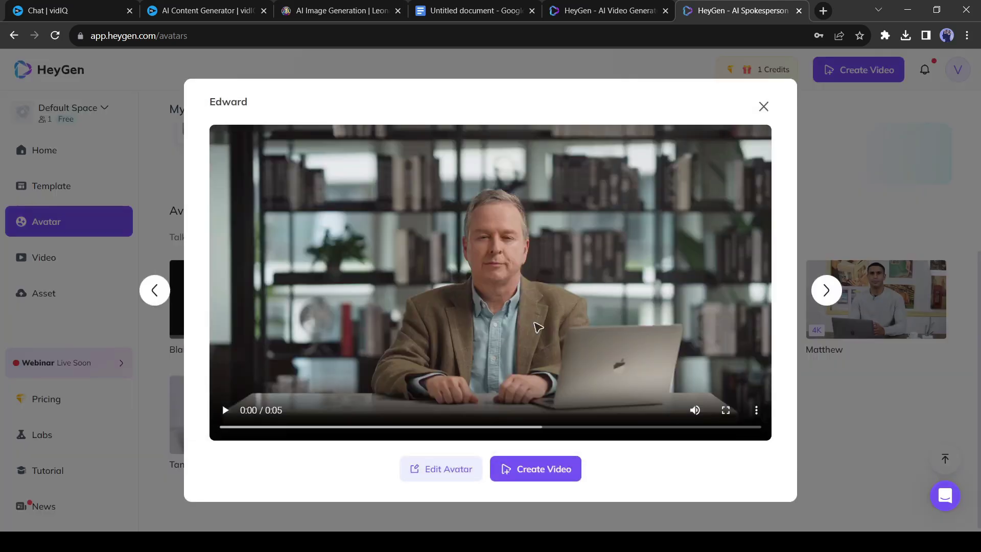
pyautogui.click(543, 480)
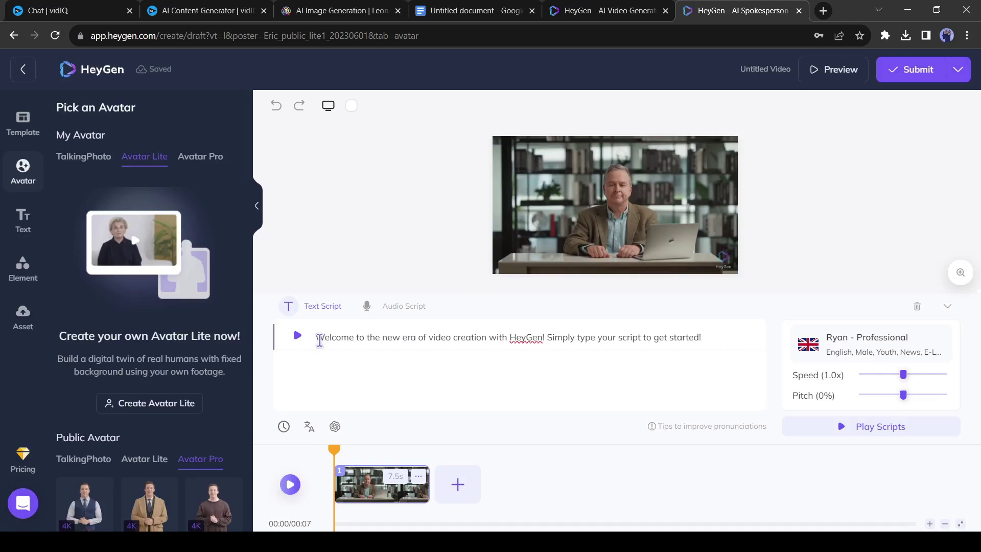
# - Replace the sample script with an uploaded voice recording
pyautogui.moveTo(320, 341); pyautogui.dragTo(726, 340)
pyautogui.press('BackSpace')
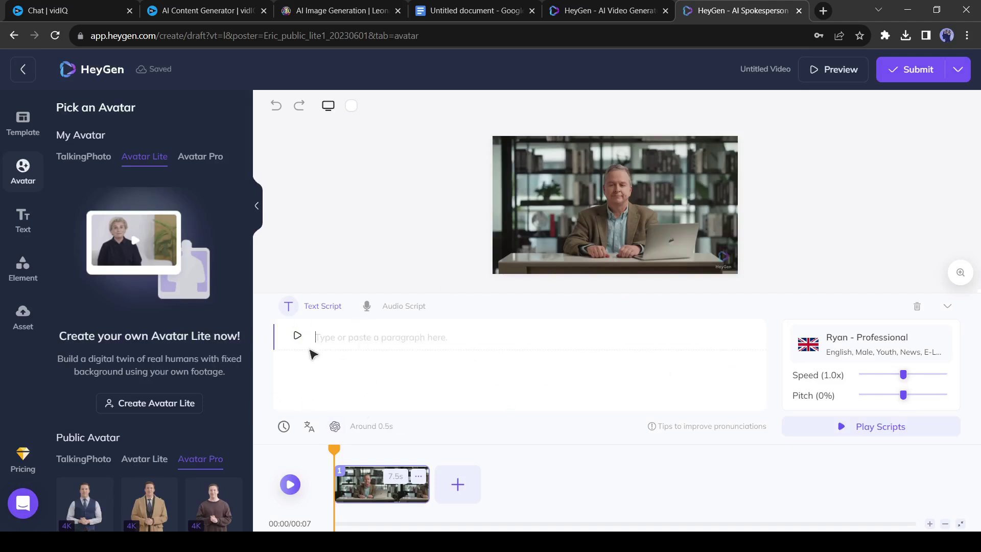
pyautogui.click(395, 312)
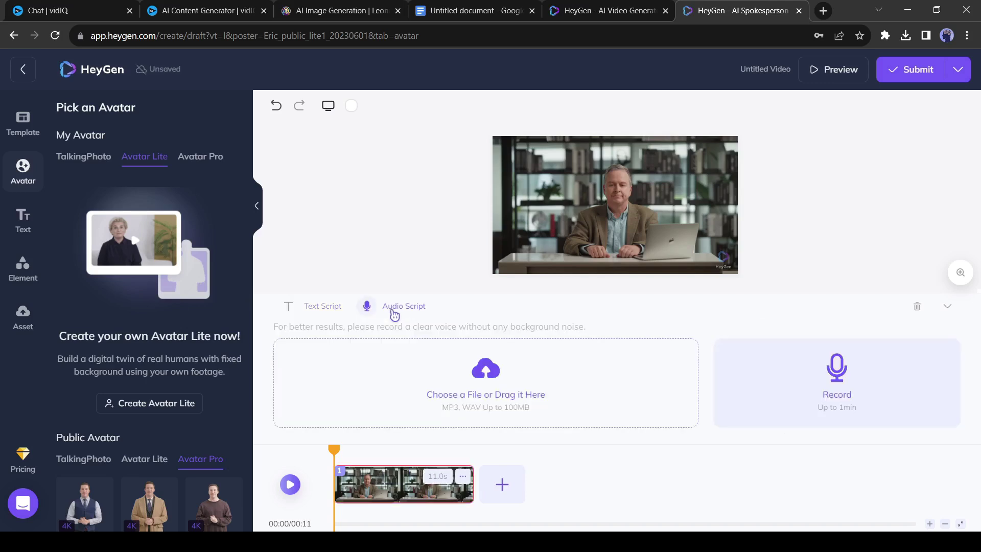
pyautogui.click(491, 392)
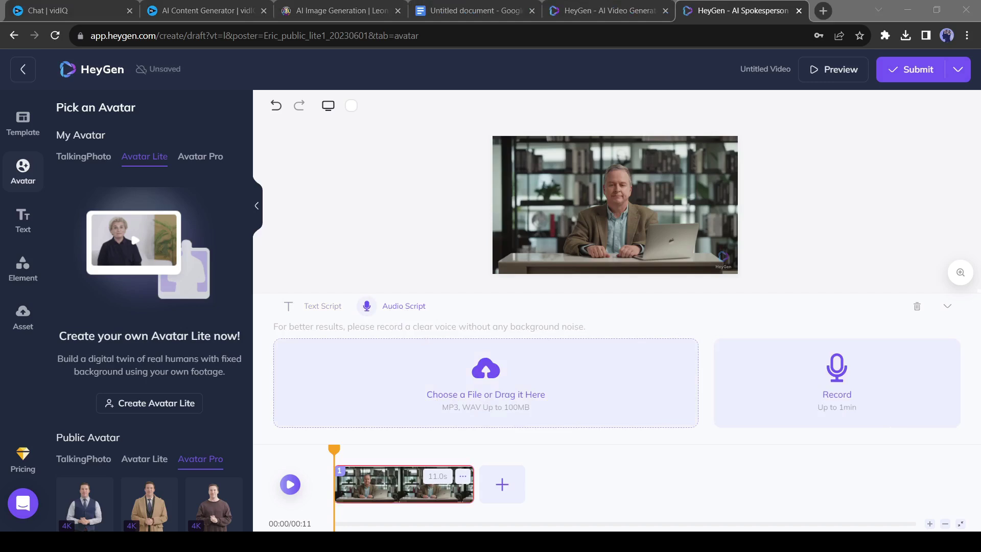
pyautogui.doubleClick(425, 389)
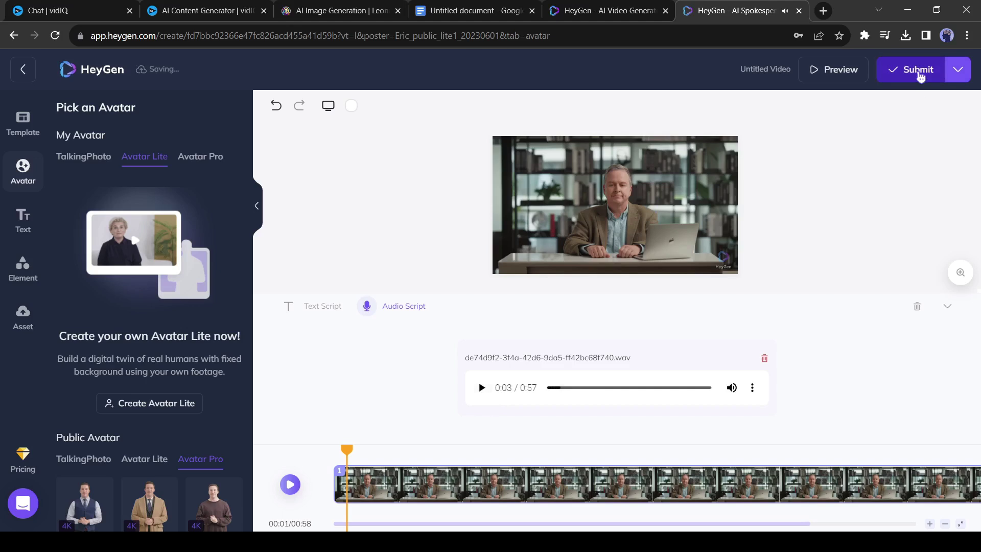
# - Submit the avatar video and confirm spending the credit to render it
pyautogui.click(927, 77)
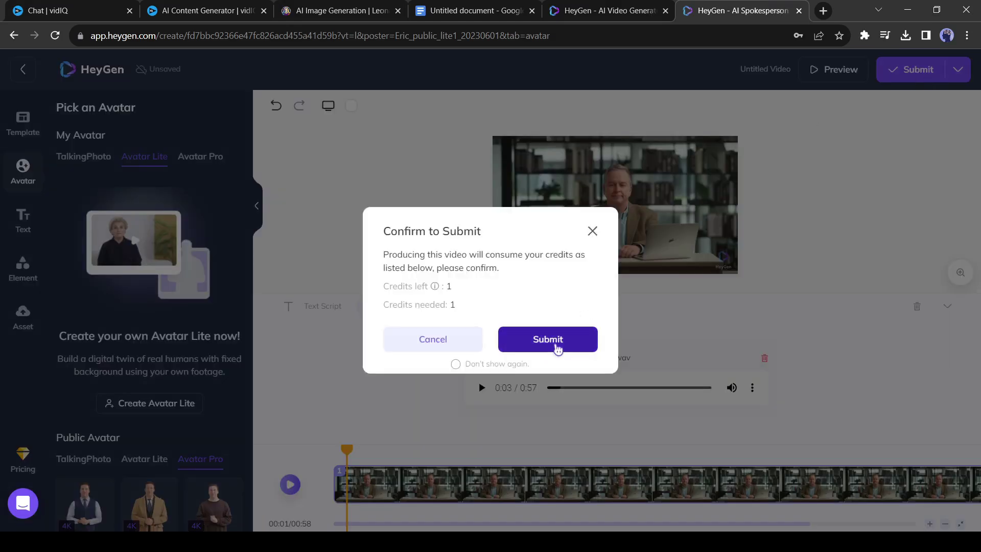
pyautogui.click(558, 343)
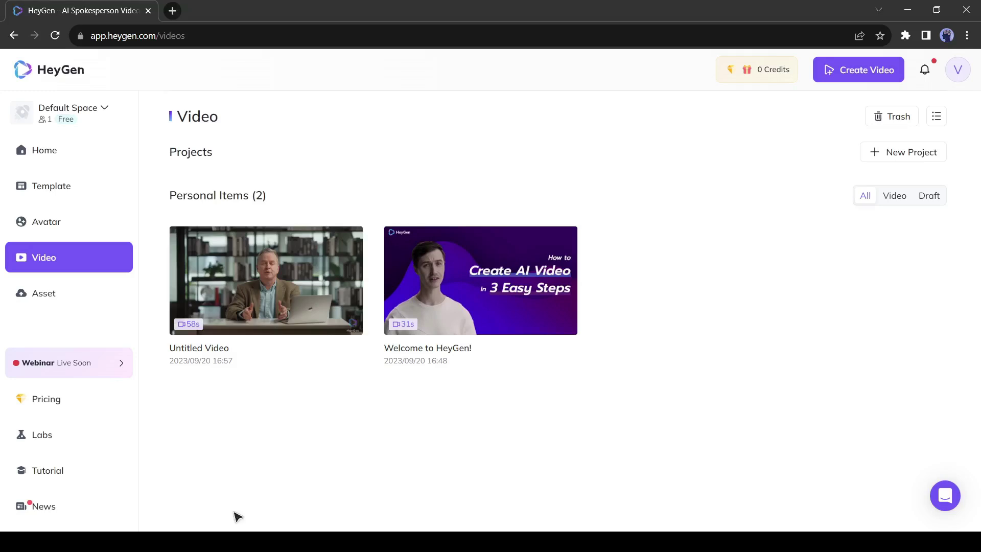
pyautogui.moveTo(243, 266)
# - Download the finished avatar video and review the files in the Snack folder
pyautogui.click(328, 236)
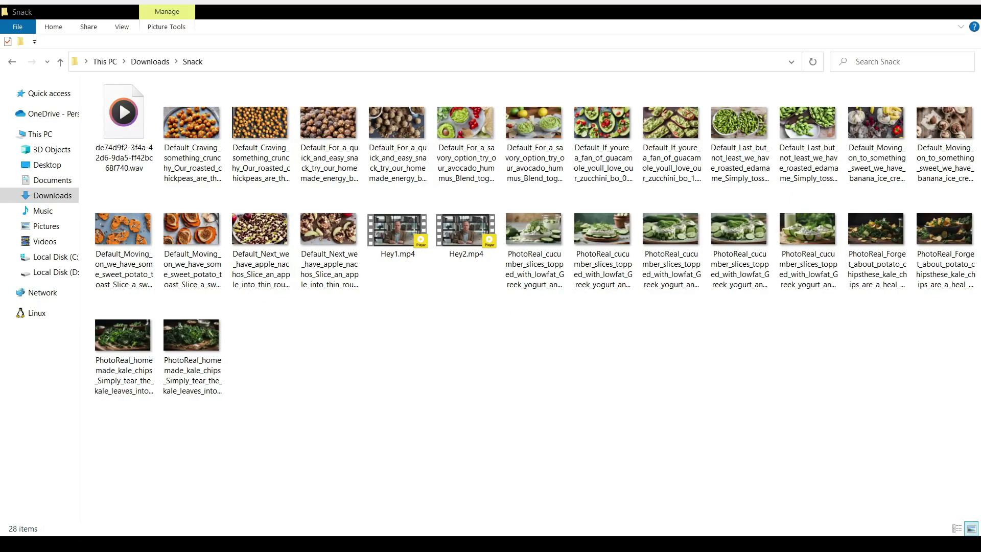
pyautogui.moveTo(230, 429); pyautogui.dragTo(92, 204)
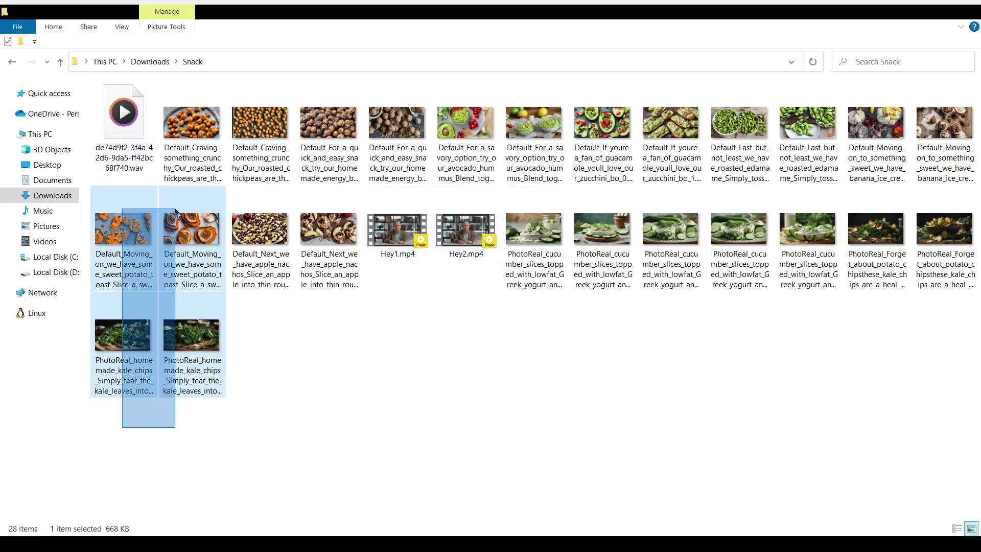
pyautogui.hotkey('ctrl', 'a')
pyautogui.click(241, 378)
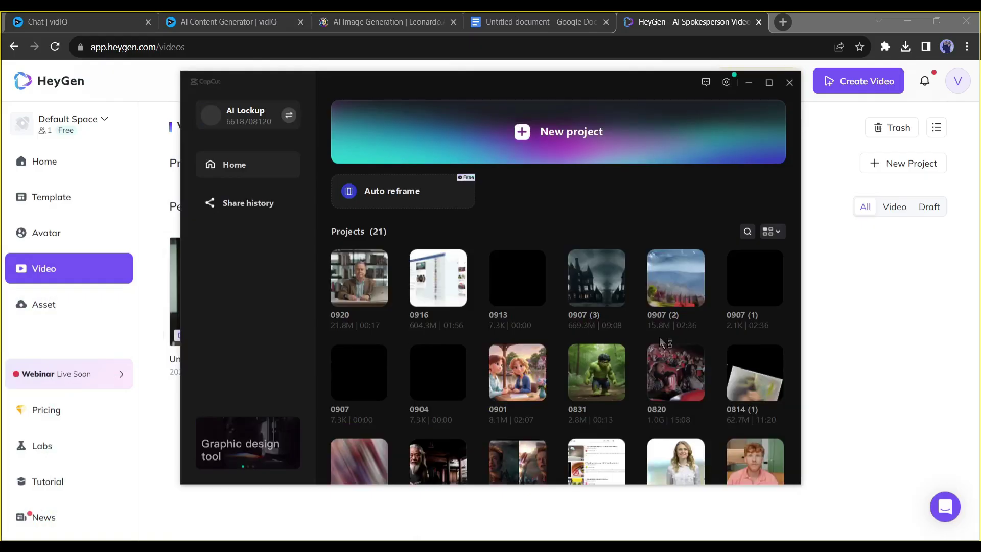
# - Create new CapCut project 0920 (1) and import every file from the Snack folder
pyautogui.click(596, 132)
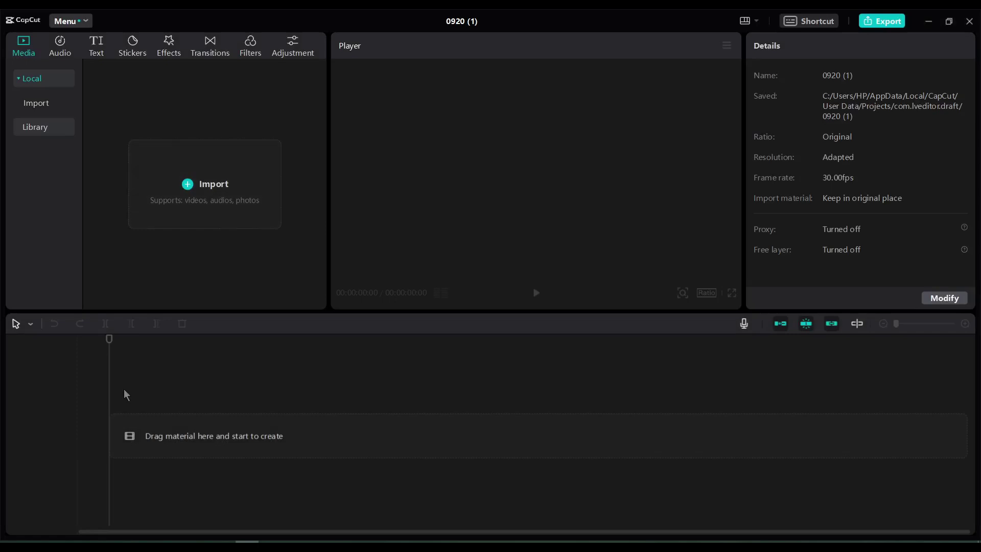
pyautogui.click(221, 187)
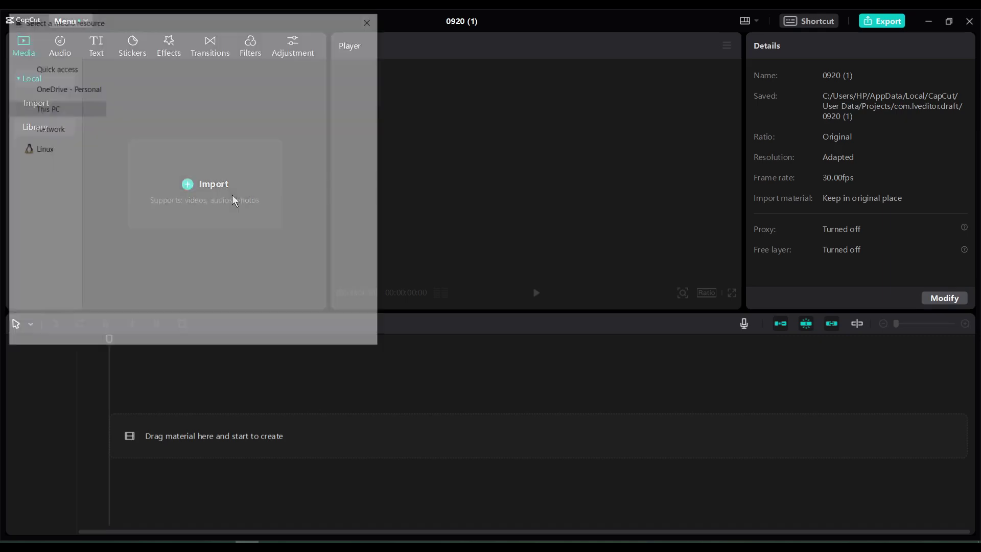
pyautogui.hotkey('ctrl', 'a')
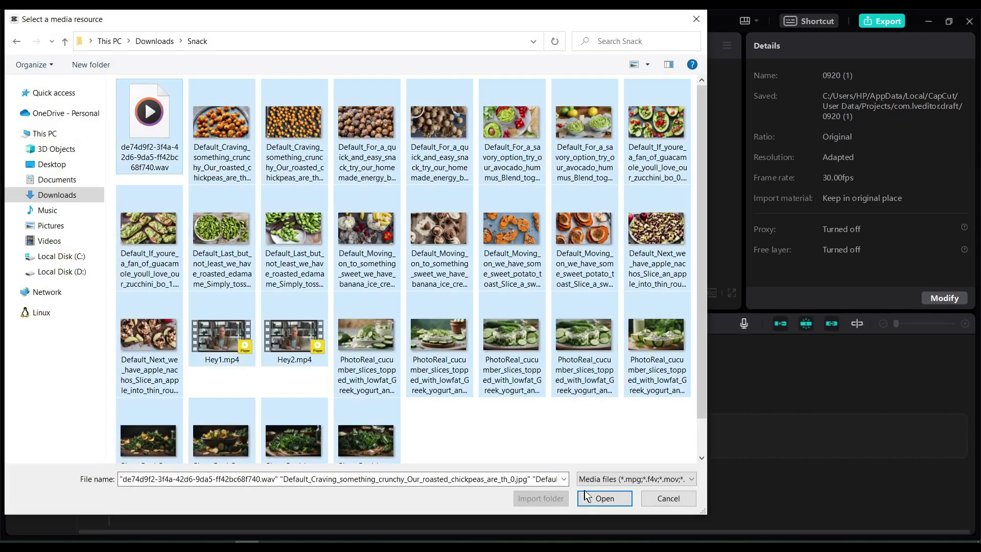
pyautogui.click(587, 494)
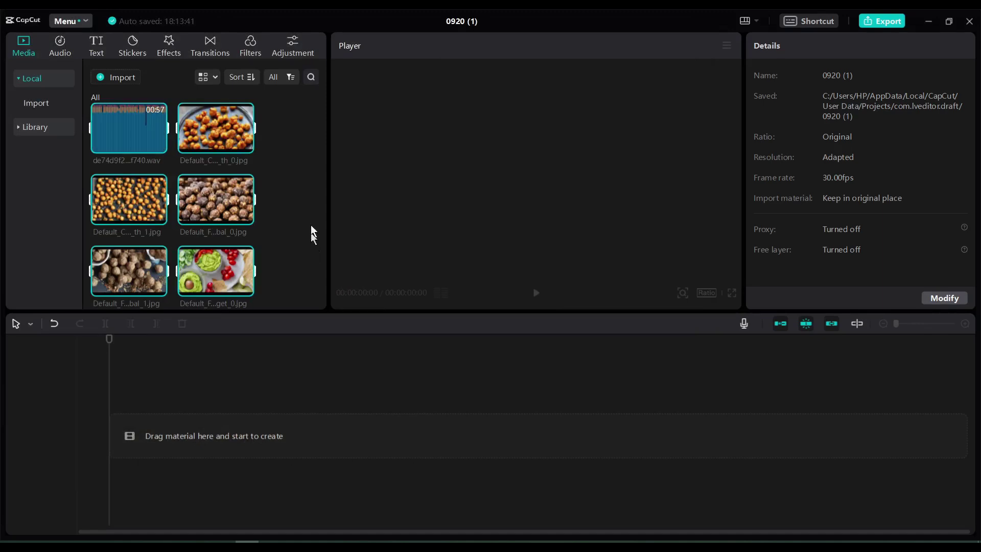
# - Place Hey1.mp4 at the timeline start and trim the voiceover audio so it follows it
pyautogui.scroll(-3, 303, 204)
pyautogui.moveTo(218, 125); pyautogui.dragTo(241, 429)
pyautogui.scroll(5, 274, 164)
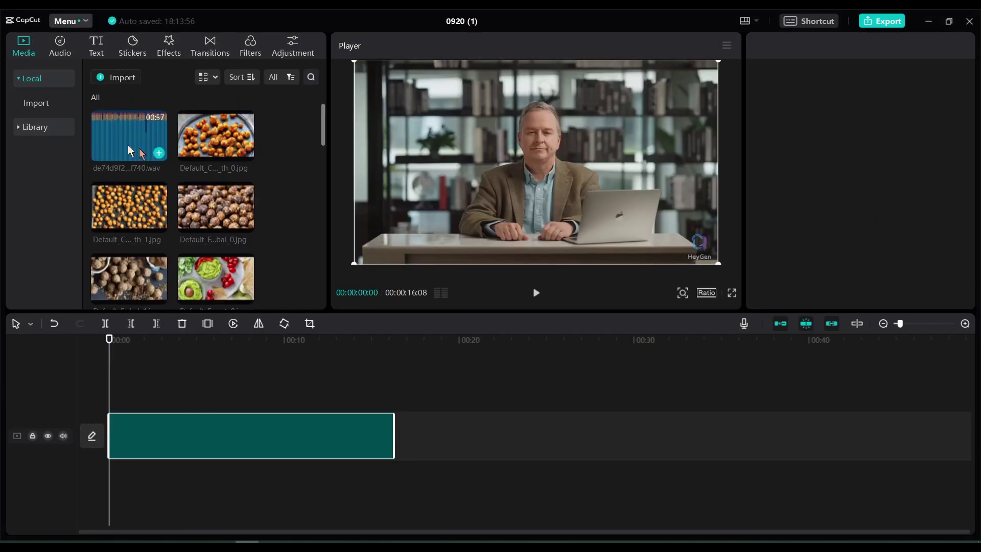
pyautogui.moveTo(128, 136); pyautogui.dragTo(189, 473)
pyautogui.moveTo(297, 483); pyautogui.dragTo(216, 482)
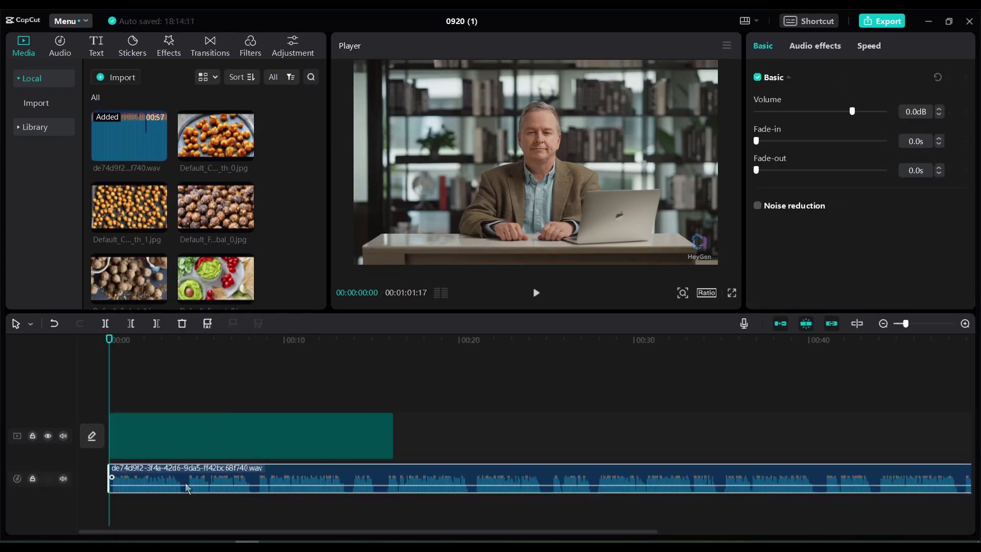
pyautogui.click(373, 341)
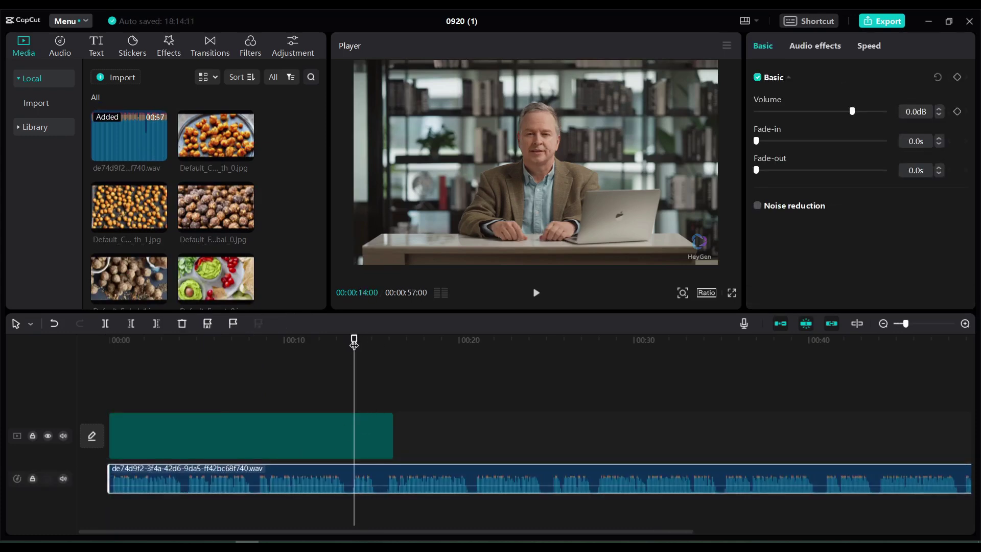
pyautogui.click(536, 292)
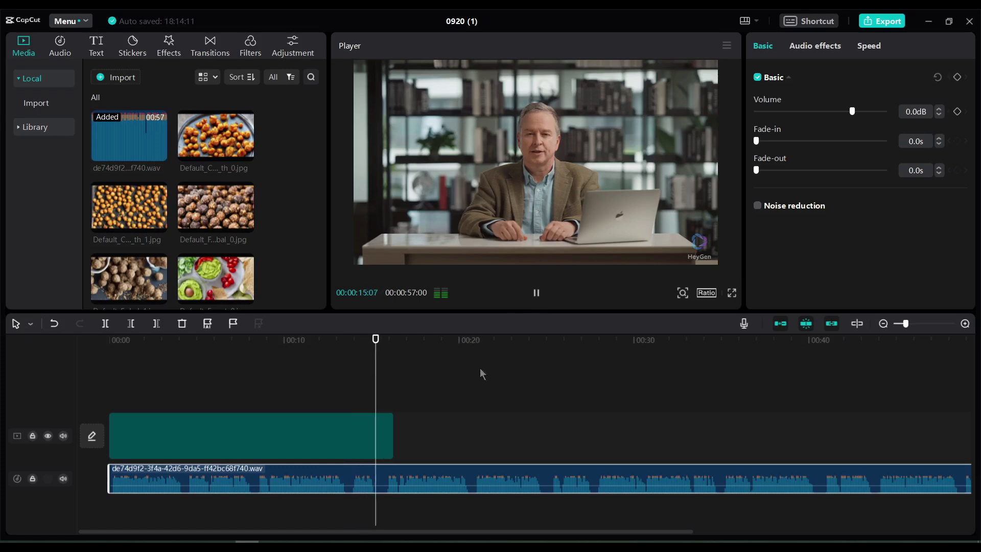
pyautogui.click(317, 488)
pyautogui.press('Delete')
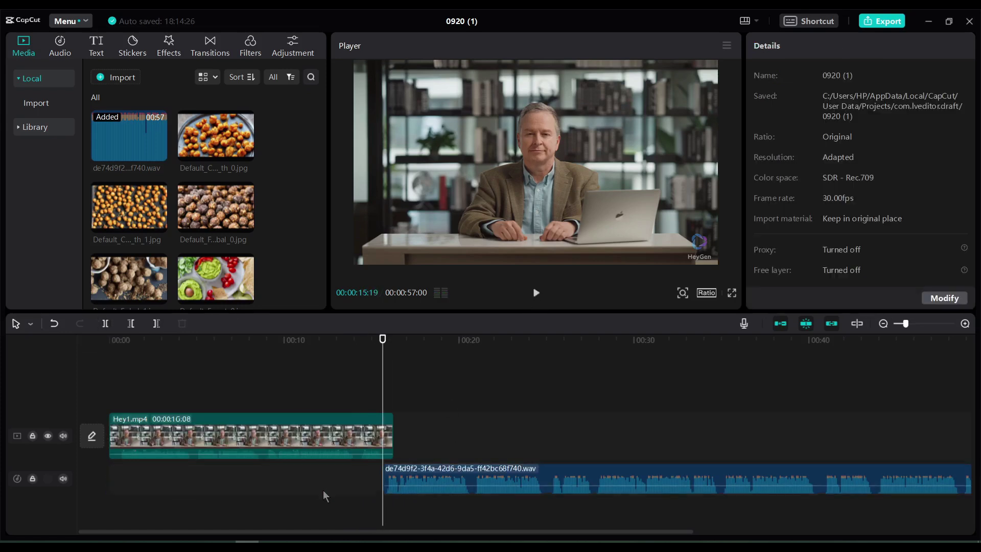
pyautogui.moveTo(410, 489); pyautogui.dragTo(421, 489)
# - Add the two cucumber images and further snack images in sequence on the video track
pyautogui.scroll(-5, 264, 188)
pyautogui.scroll(-5, 264, 188)
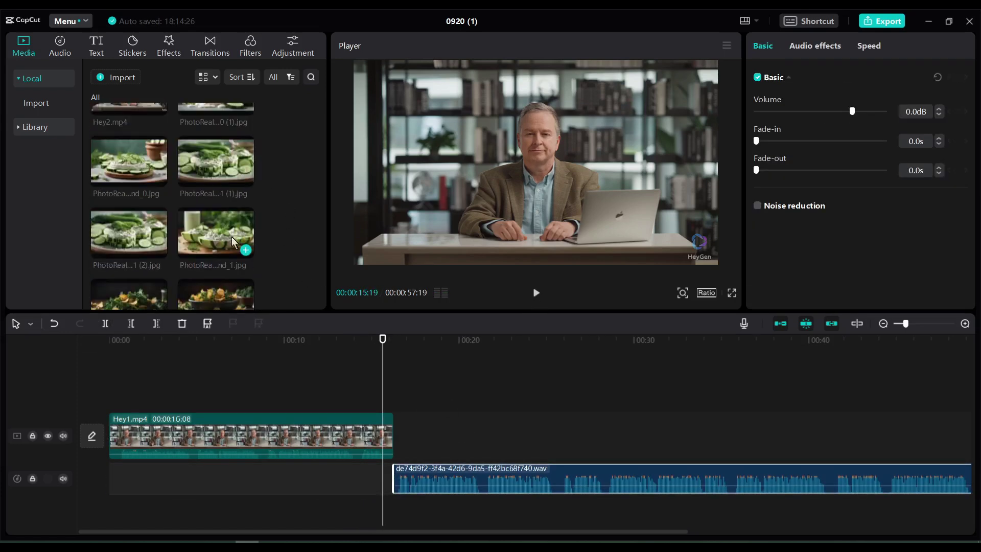
pyautogui.moveTo(215, 219); pyautogui.dragTo(400, 379)
pyautogui.moveTo(128, 220); pyautogui.dragTo(552, 428)
pyautogui.scroll(-3, 204, 204)
pyautogui.moveTo(129, 194); pyautogui.dragTo(777, 434)
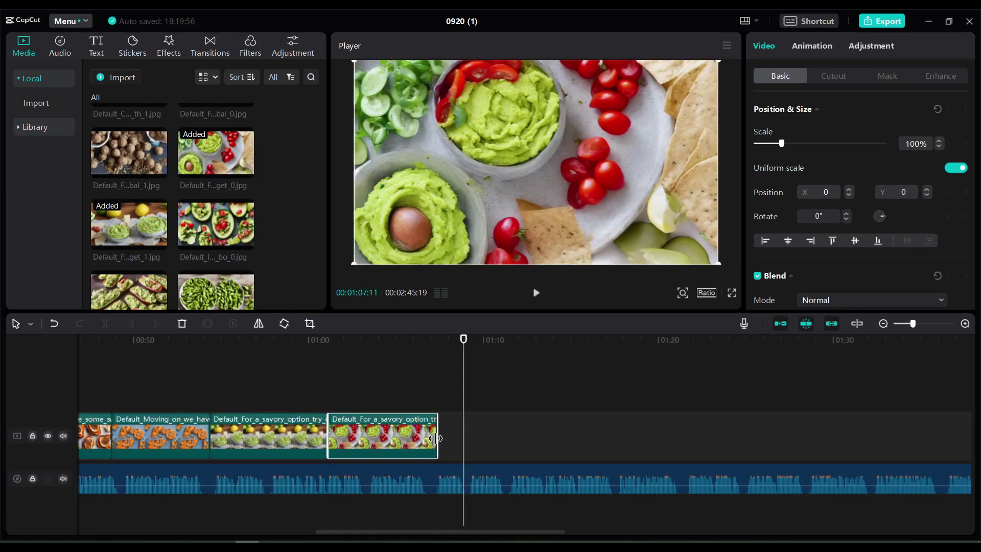
pyautogui.scroll(-3, 205, 204)
pyautogui.moveTo(216, 210); pyautogui.dragTo(435, 440)
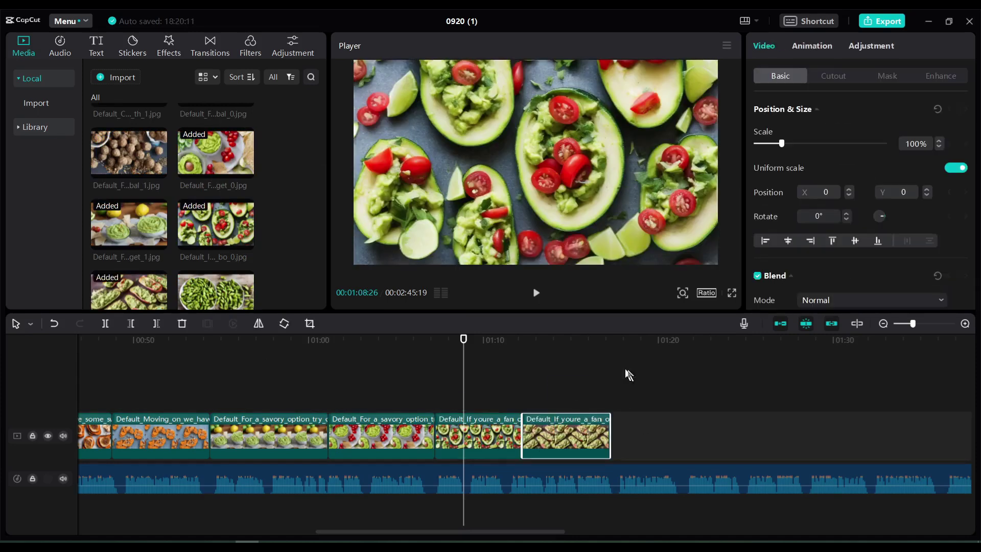
# - Append the avocado image and extract the audio from Hey2.mp4 at the timeline end
pyautogui.moveTo(129, 291); pyautogui.dragTo(677, 438)
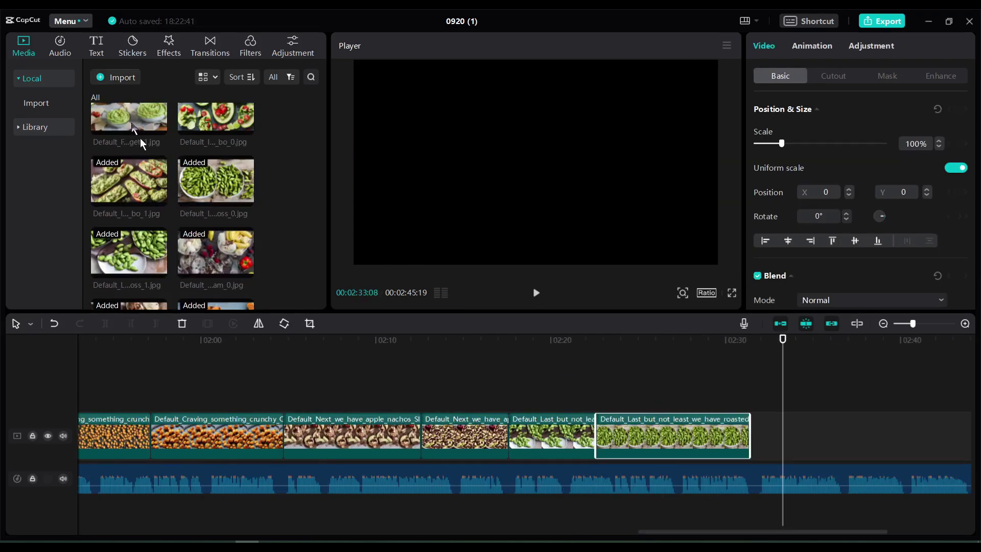
pyautogui.scroll(5, 143, 153)
pyautogui.click(158, 162)
pyautogui.rightClick(819, 435)
pyautogui.click(850, 454)
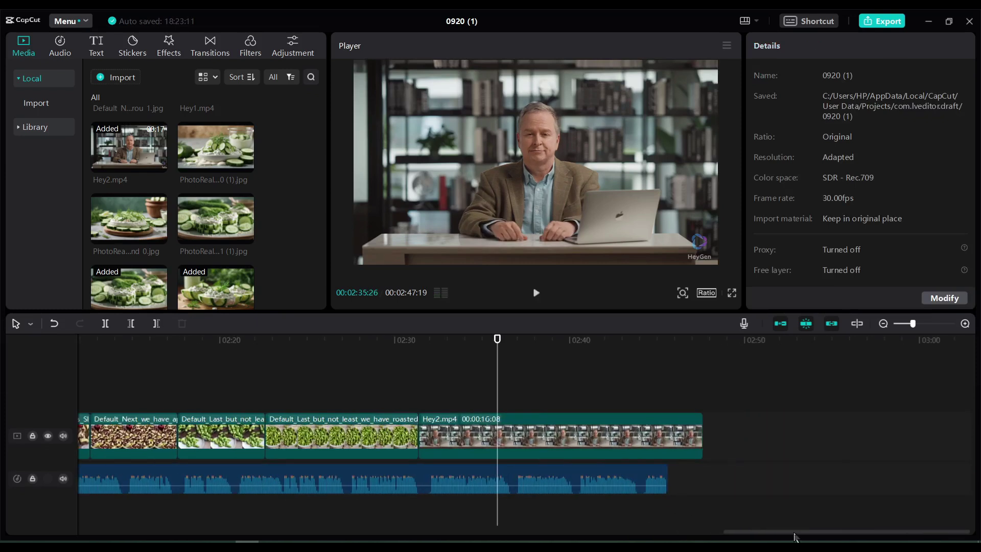
pyautogui.click(687, 435)
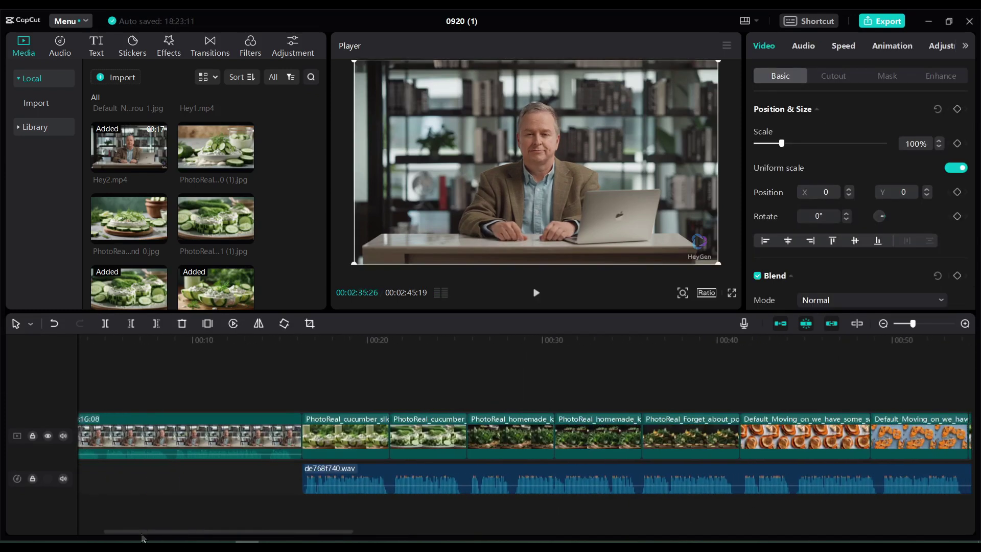
# - Add a transition between the snack image clips and apply a combo animation to the kale clip
pyautogui.click(324, 434)
pyautogui.click(210, 46)
pyautogui.click(404, 406)
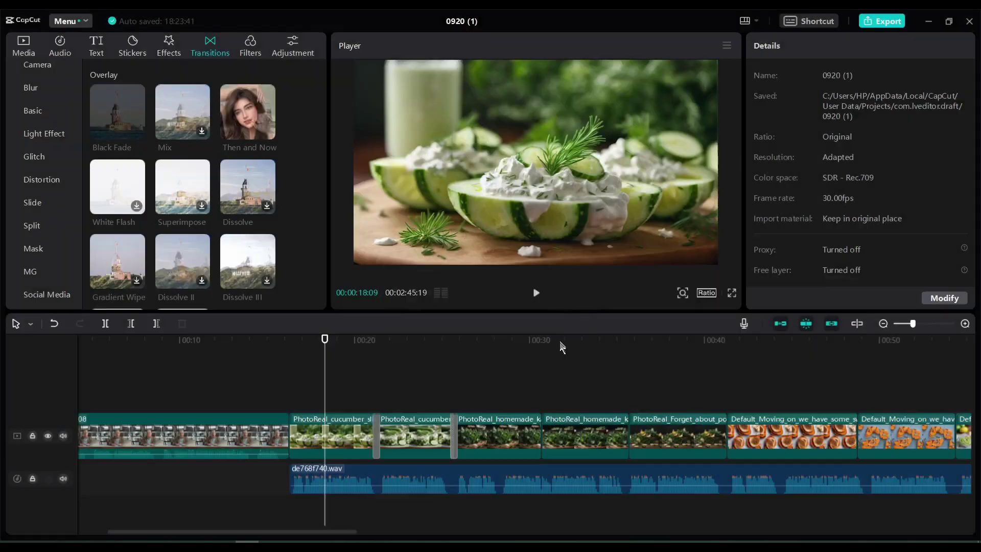
pyautogui.click(449, 358)
pyautogui.click(168, 46)
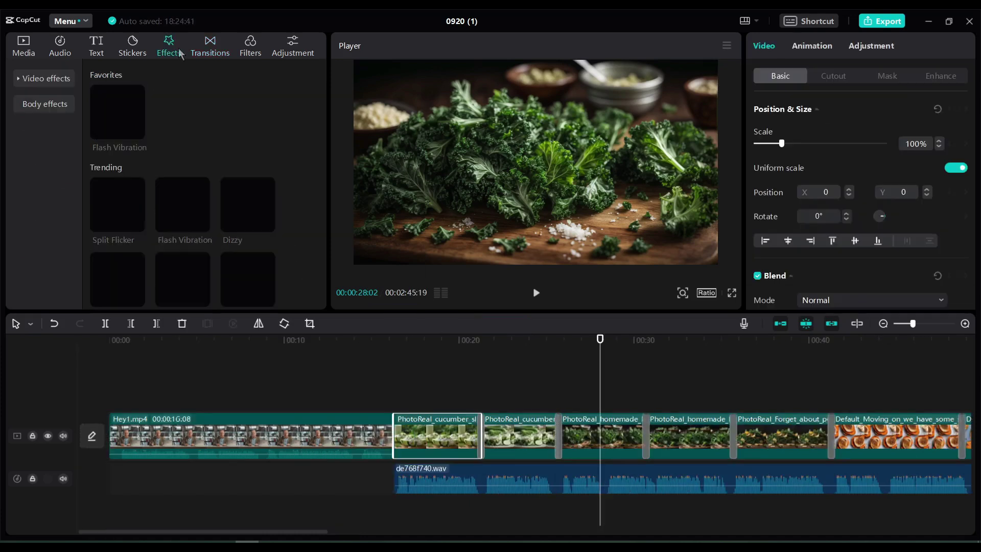
pyautogui.click(812, 45)
pyautogui.click(932, 75)
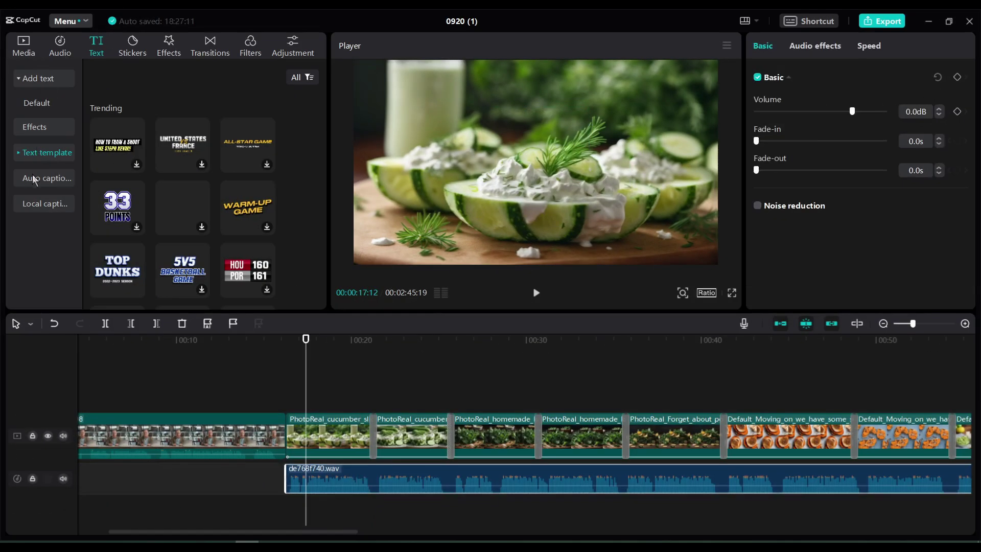
# - Generate auto captions and style them in orange all-caps Sunday Masthead-Rg font
pyautogui.click(34, 179)
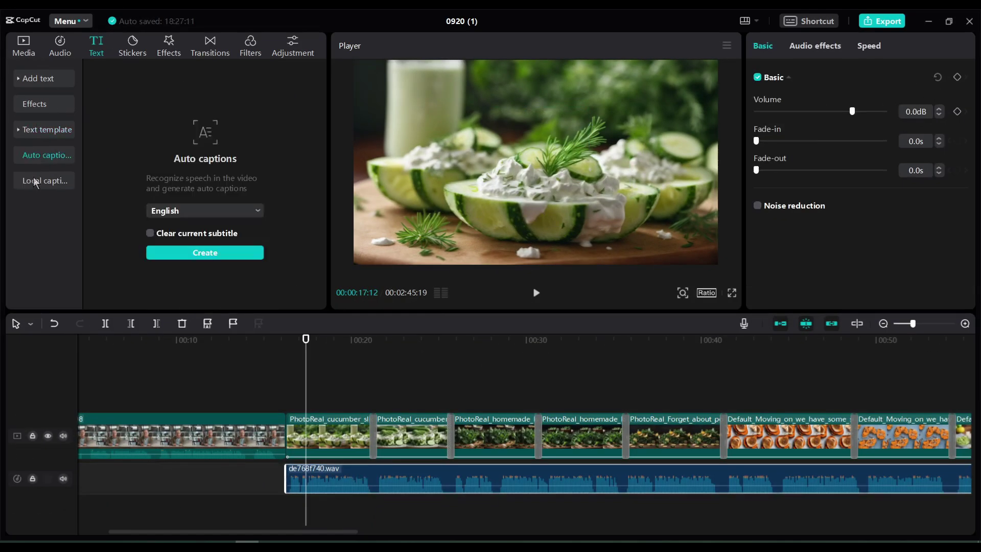
pyautogui.click(223, 253)
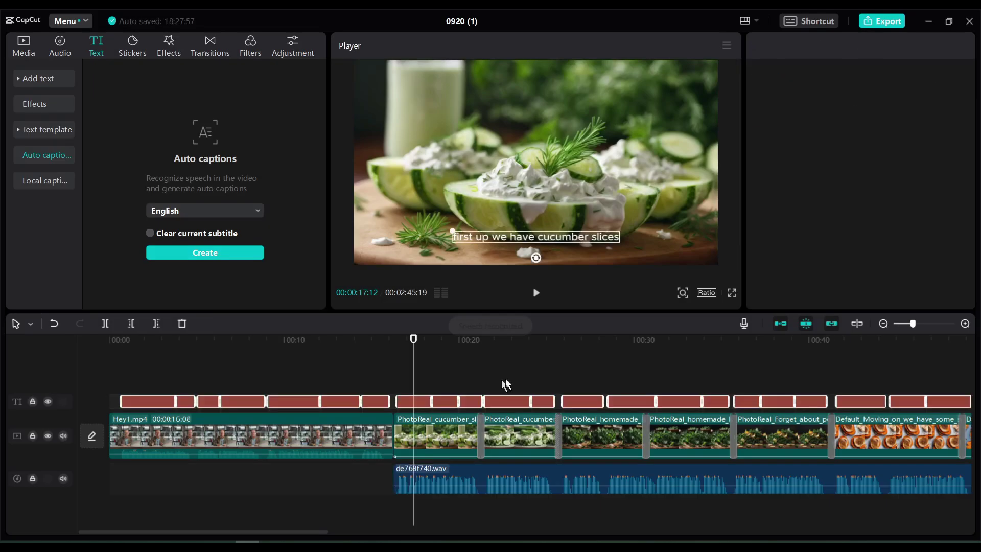
pyautogui.click(137, 403)
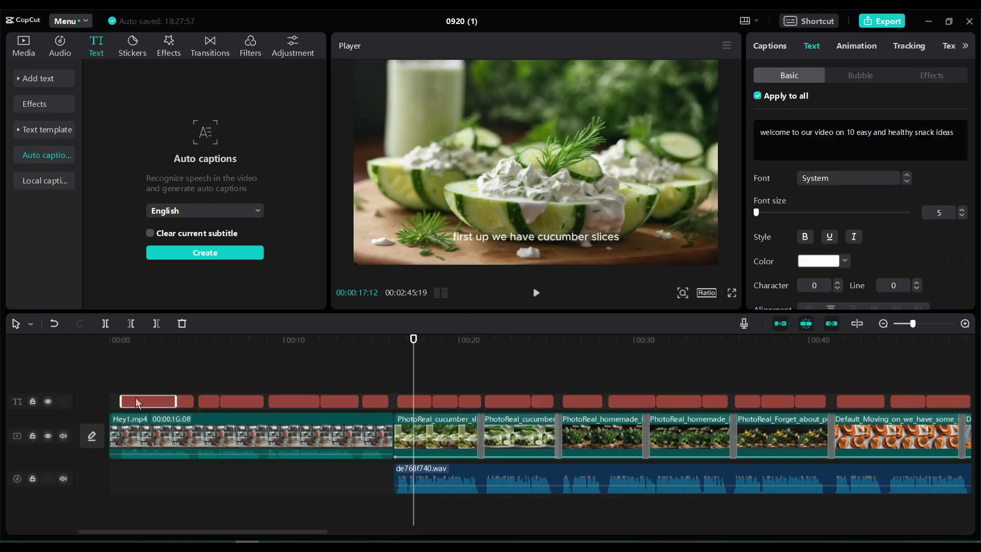
pyautogui.click(853, 178)
pyautogui.click(860, 129)
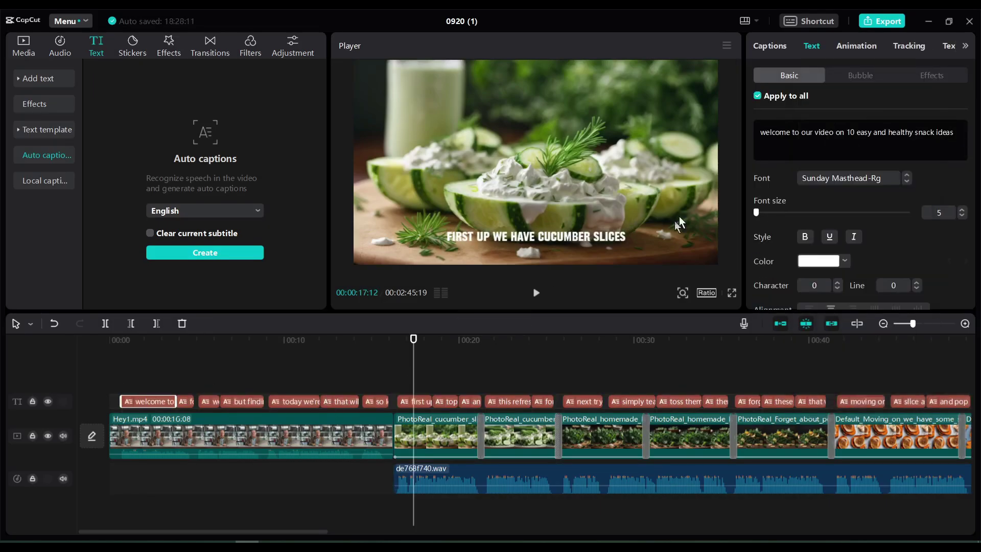
pyautogui.click(798, 217)
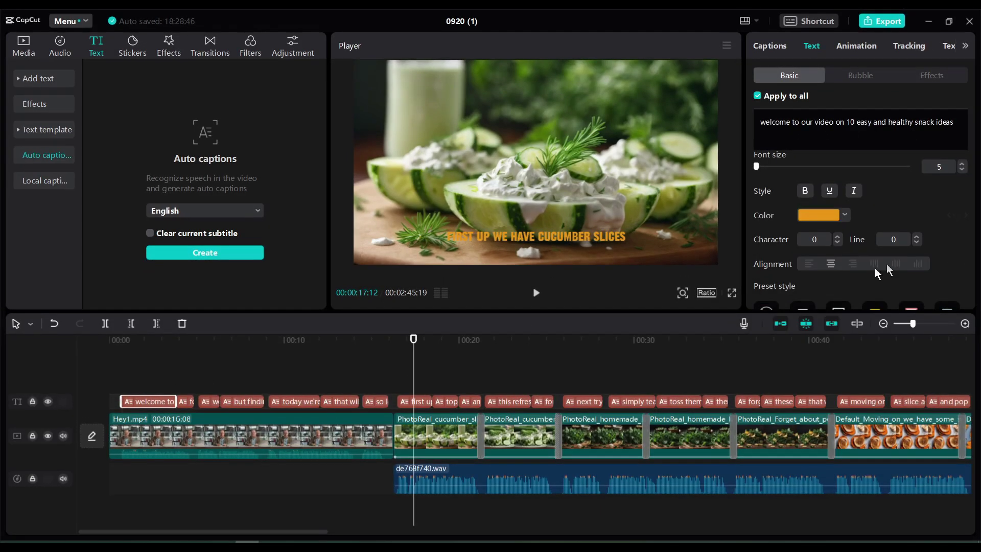
pyautogui.hotkey('ctrl', 'e')
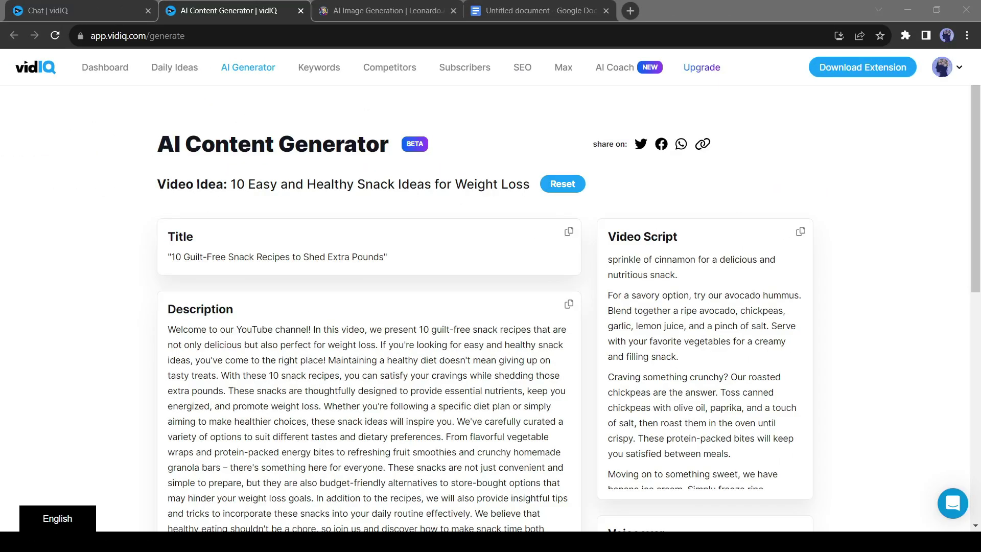
# - Enlarge and compare vidIQ's generated thumbnail background images
pyautogui.scroll(-15, 128, 234)
pyautogui.click(477, 357)
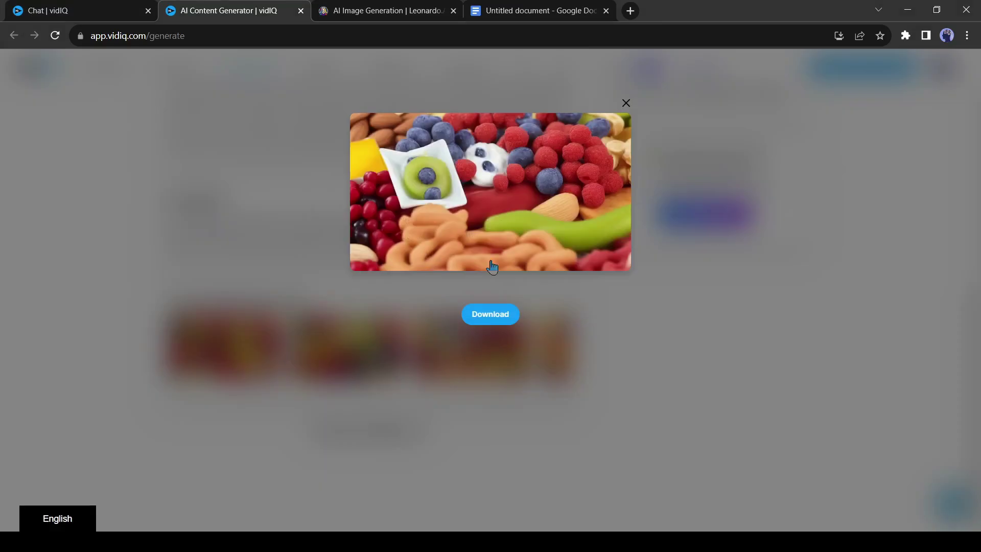
pyautogui.click(548, 323)
pyautogui.click(525, 339)
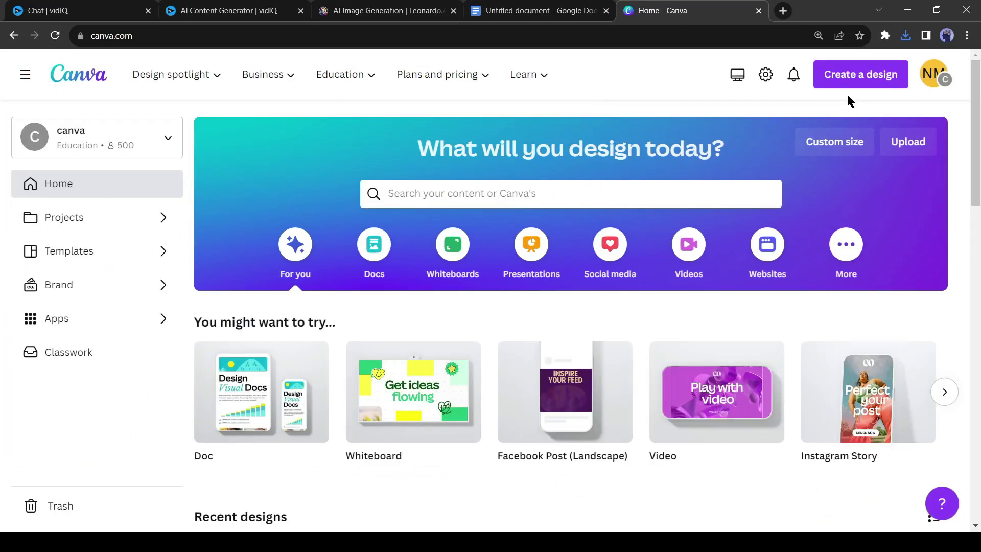
# - Start a YouTube Thumbnail design, upload the fruit image and stretch it to fill 1280×720
pyautogui.click(876, 83)
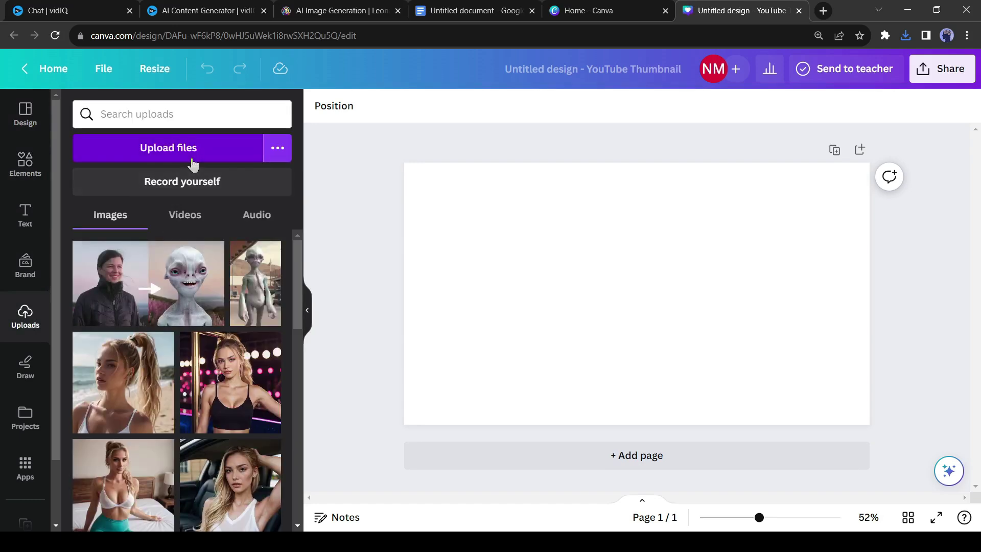
pyautogui.click(193, 165)
pyautogui.press('Return')
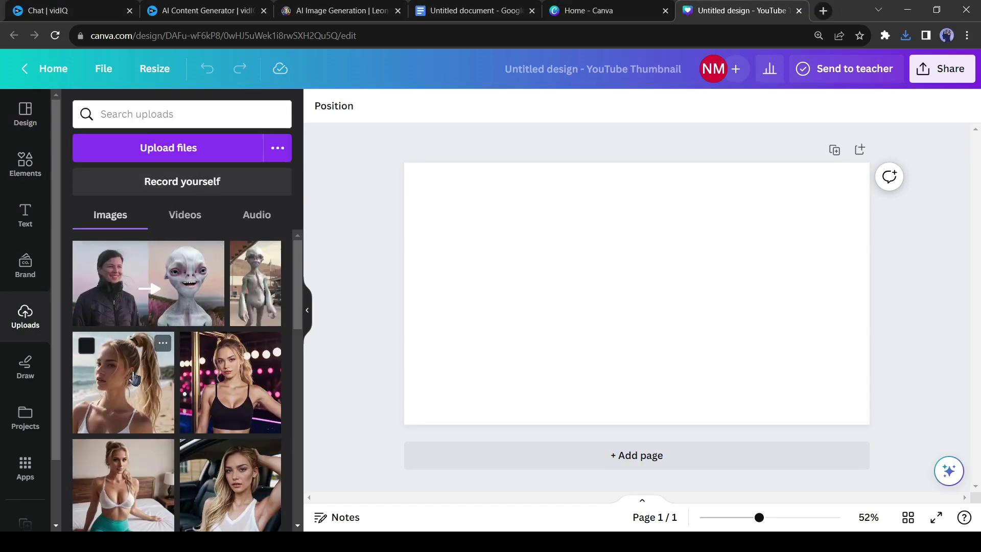
pyautogui.moveTo(665, 308); pyautogui.dragTo(858, 451)
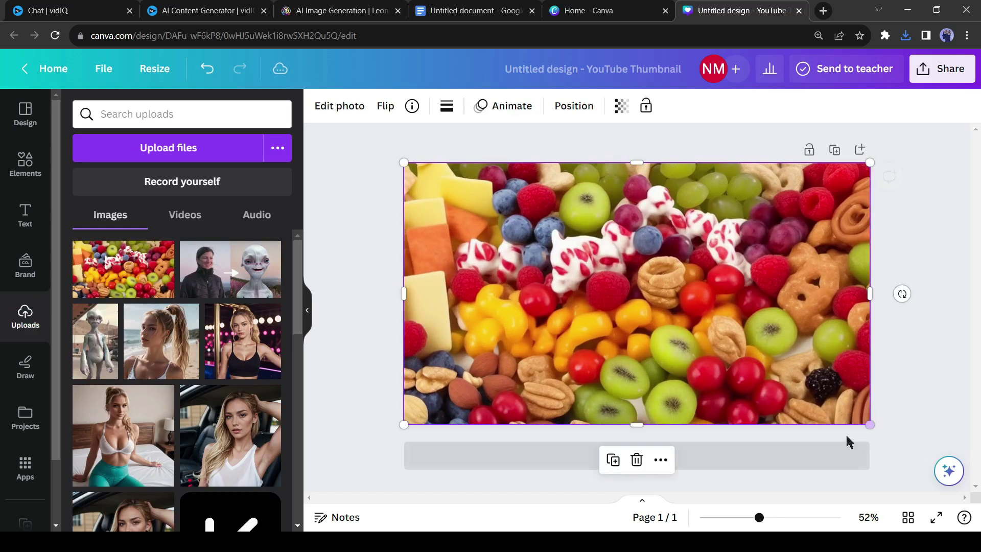
# - Paste the vidIQ title '10 Guilt-Free Snack Recipes' onto the thumbnail
pyautogui.click(375, 196)
pyautogui.click(209, 10)
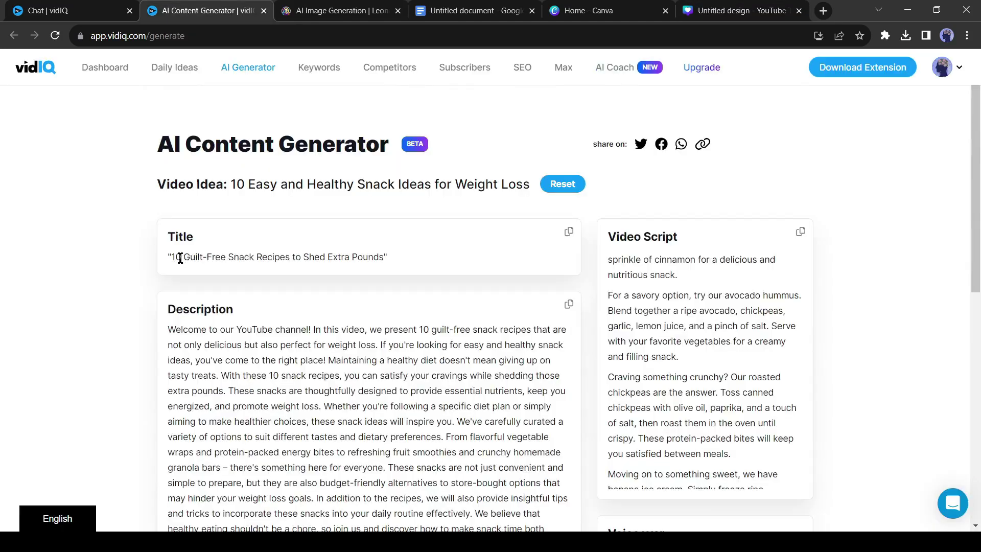
pyautogui.click(718, 5)
pyautogui.write('10 Guilt-Free Snack Recipes')
# - Style the title in Carter One with a thickened outline and new text colour
pyautogui.click(409, 113)
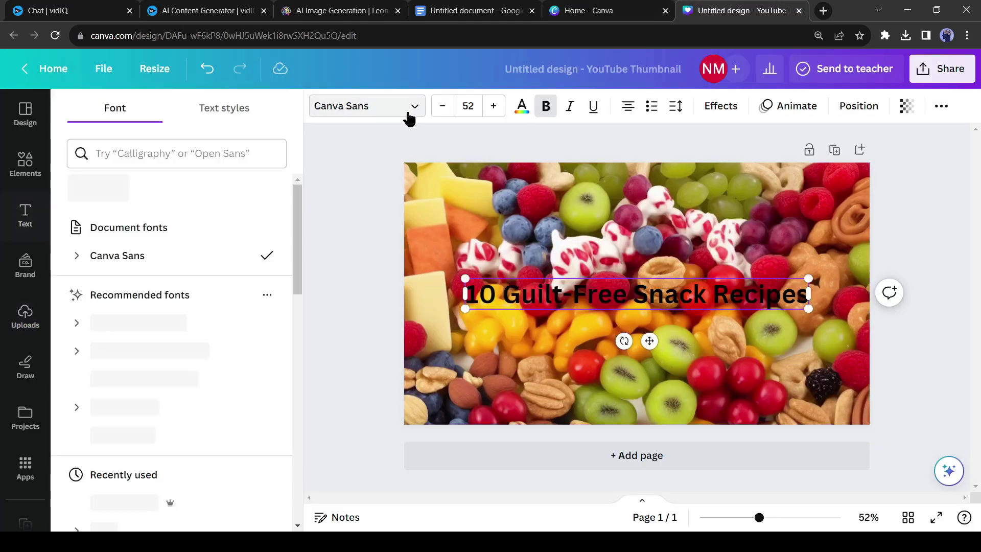
pyautogui.scroll(-5, 154, 347)
pyautogui.click(180, 331)
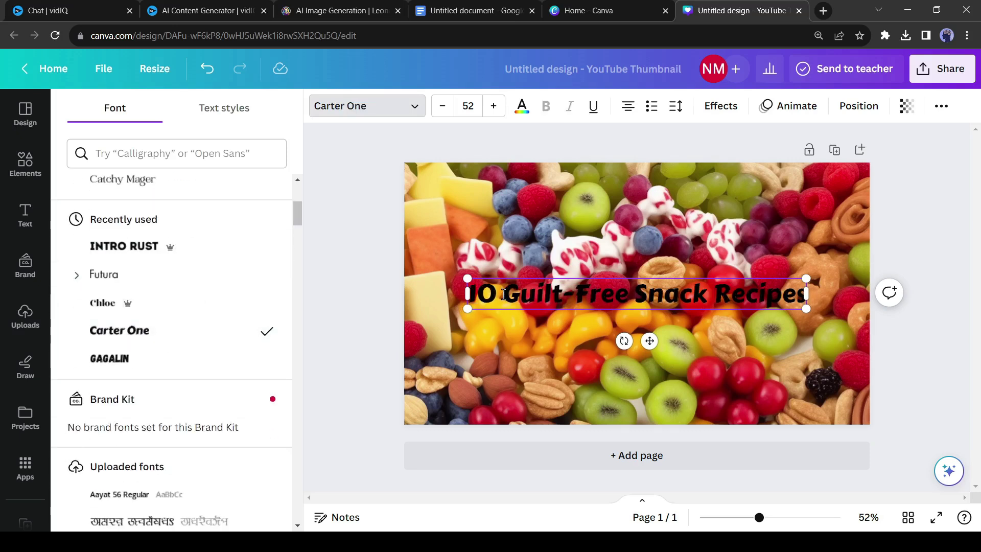
pyautogui.click(721, 106)
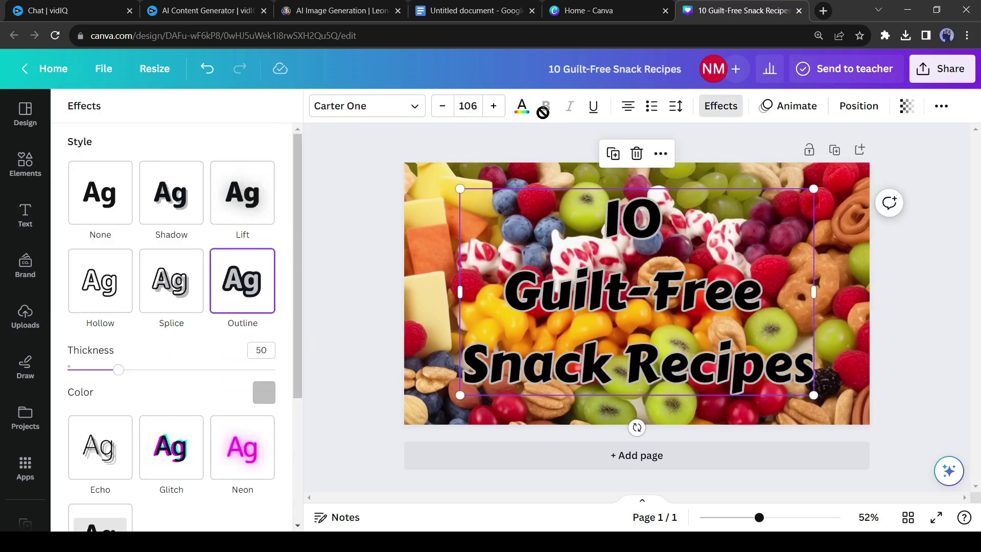
pyautogui.click(521, 105)
pyautogui.click(278, 209)
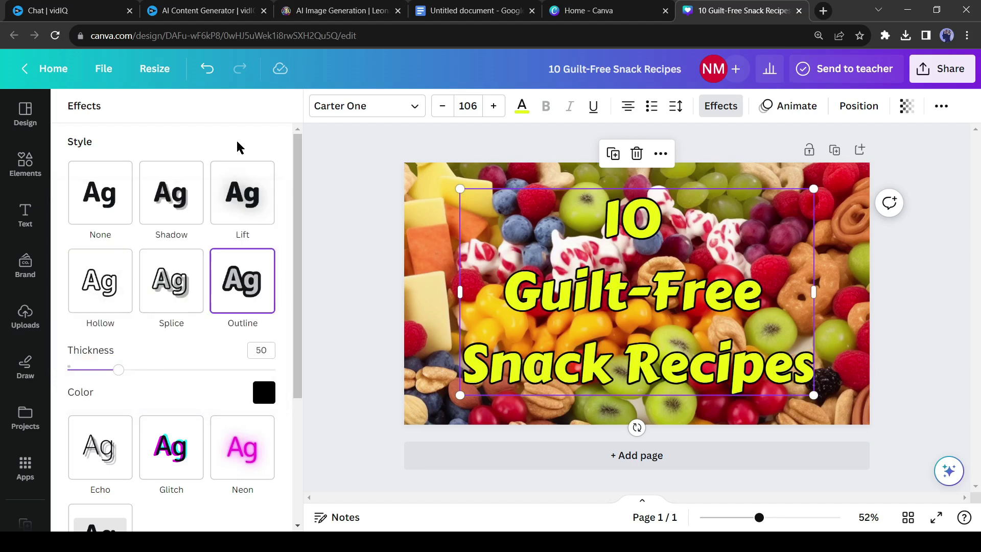
pyautogui.moveTo(118, 369); pyautogui.dragTo(270, 369)
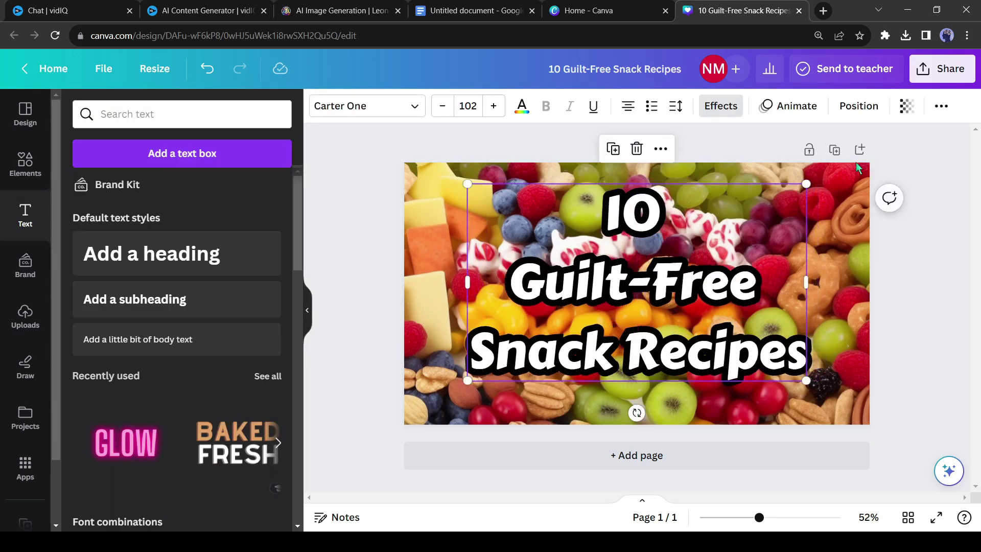
# - Download the thumbnail as a JPG
pyautogui.click(941, 69)
pyautogui.click(819, 419)
pyautogui.click(814, 169)
pyautogui.click(801, 206)
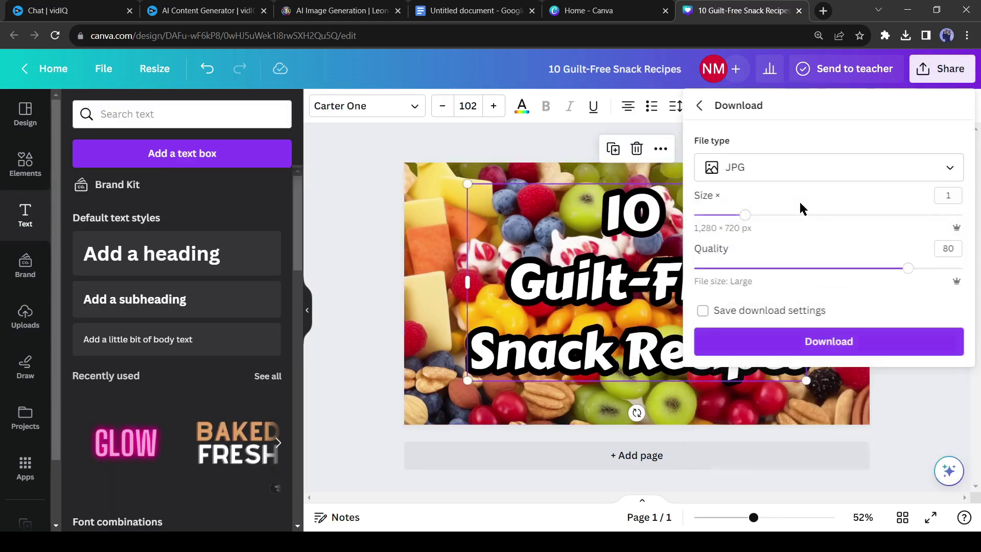
pyautogui.click(845, 339)
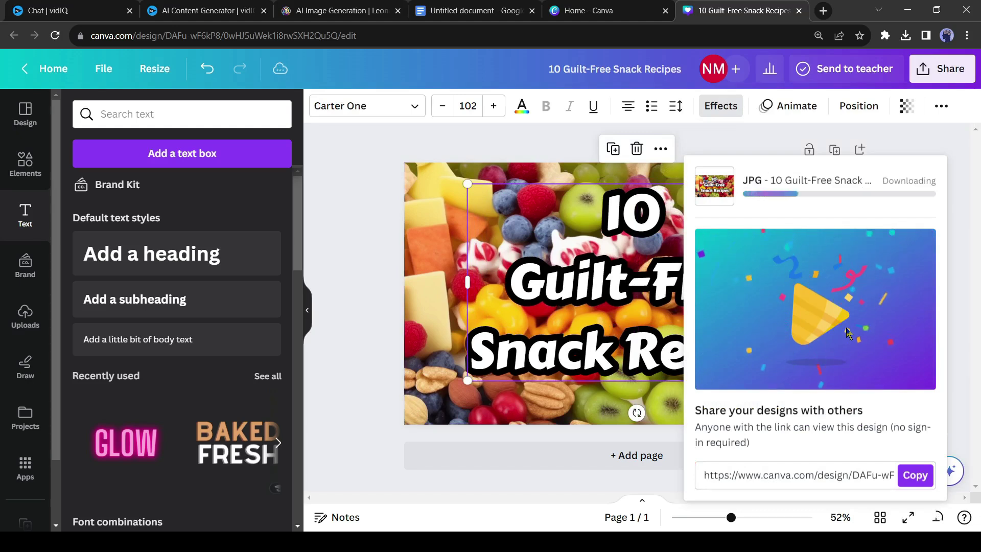
# - Start a new YouTube Studio upload with the video file 0920 (1).mp4
pyautogui.click(973, 175)
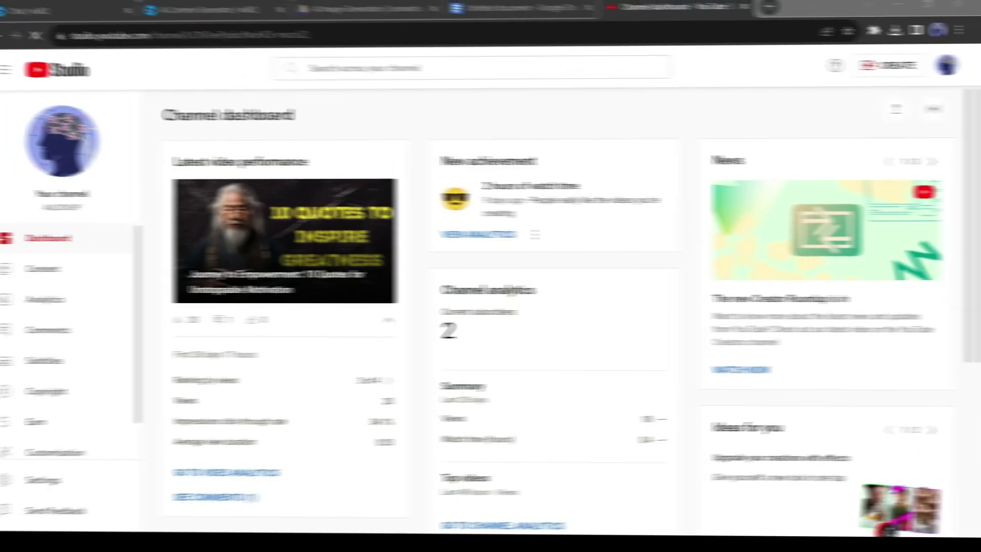
pyautogui.click(908, 70)
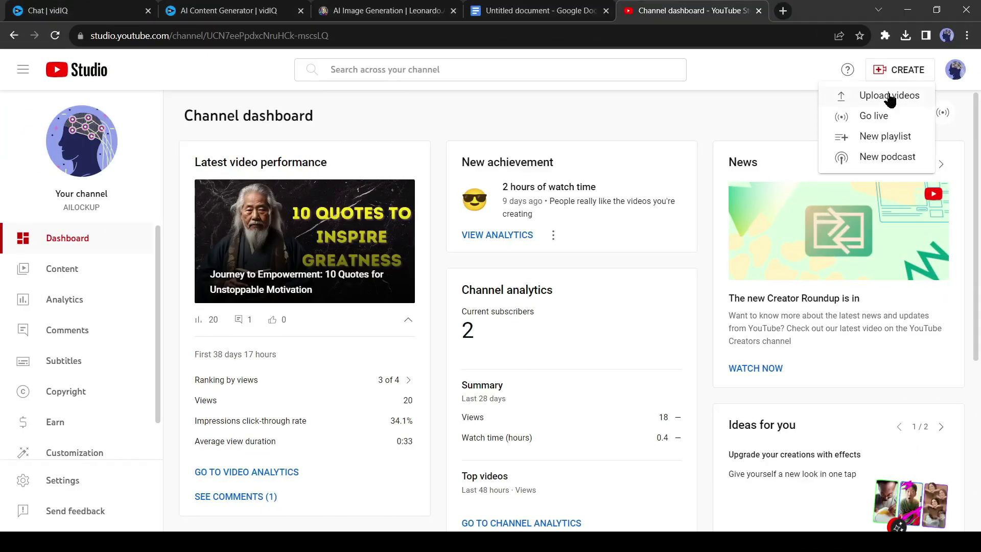
pyautogui.click(889, 95)
pyautogui.click(490, 365)
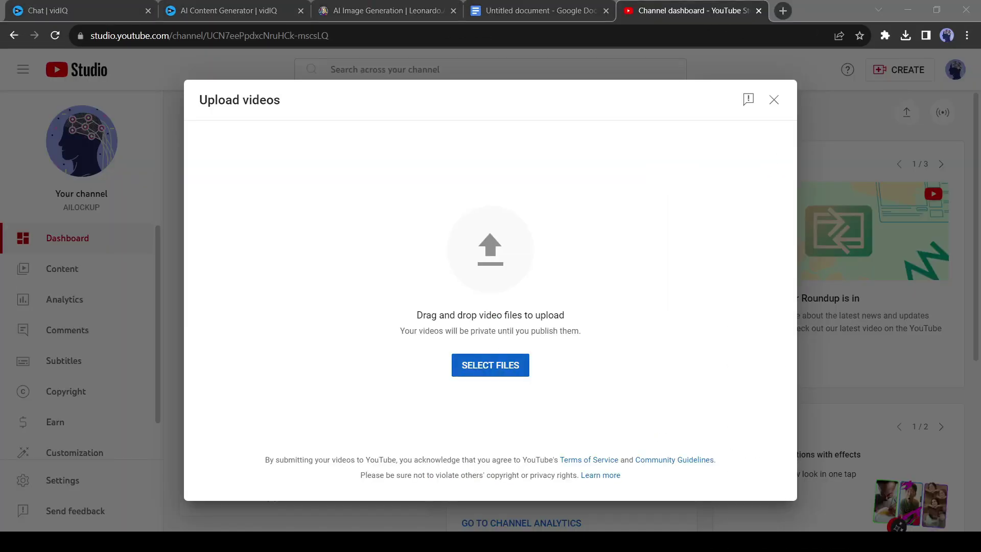
pyautogui.press('Return')
# - Set the title to the vidIQ idea '10 Easy and Healthy Snack Ideas for Weight Loss'
pyautogui.click(223, 15)
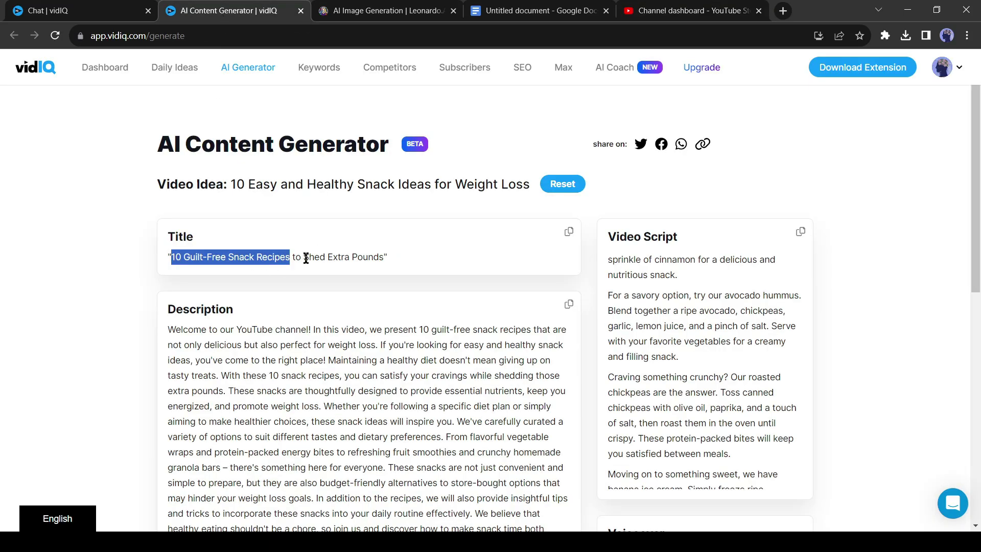
pyautogui.moveTo(233, 184)
pyautogui.mouseDown()
pyautogui.moveTo(534, 189)
pyautogui.moveTo(227, 183)
pyautogui.mouseUp()
pyautogui.hotkey('ctrl', 'c')
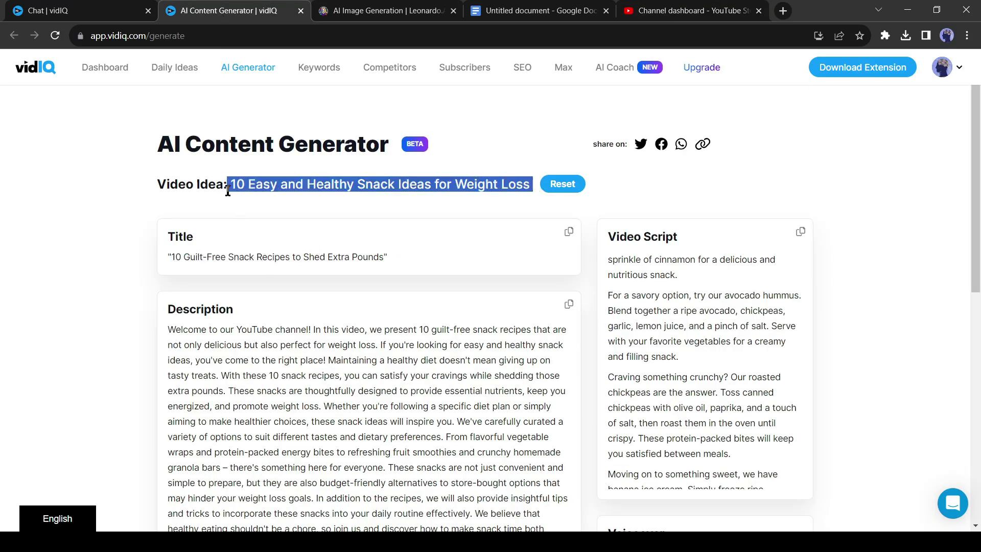
pyautogui.click(654, 13)
pyautogui.hotkey('ctrl', 'v')
pyautogui.click(223, 15)
pyautogui.scroll(-1, 358, 307)
# - Paste the vidIQ-generated description and upload the custom thumbnail image
pyautogui.click(173, 204)
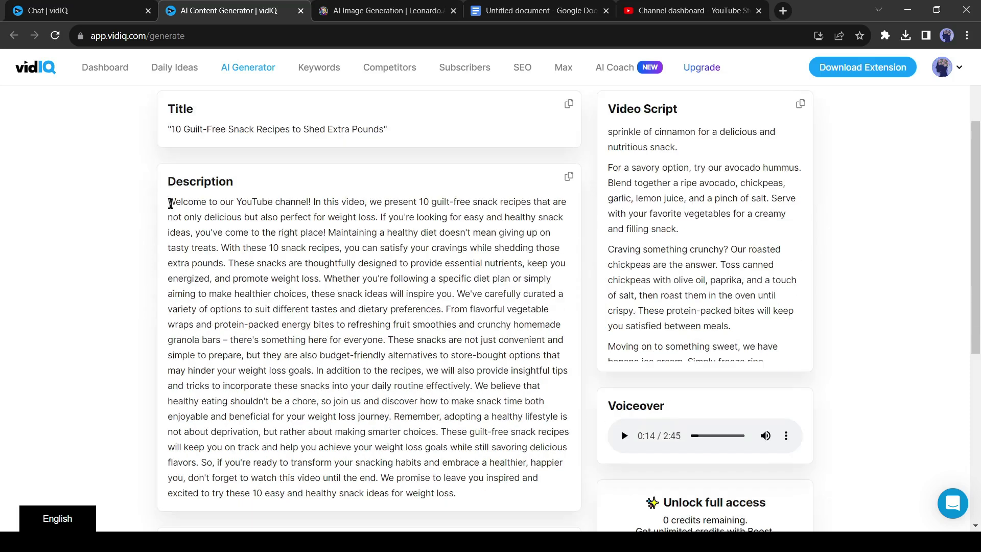
pyautogui.hotkey('ctrl', 'a')
pyautogui.click(654, 13)
pyautogui.click(281, 303)
pyautogui.hotkey('ctrl', 'v')
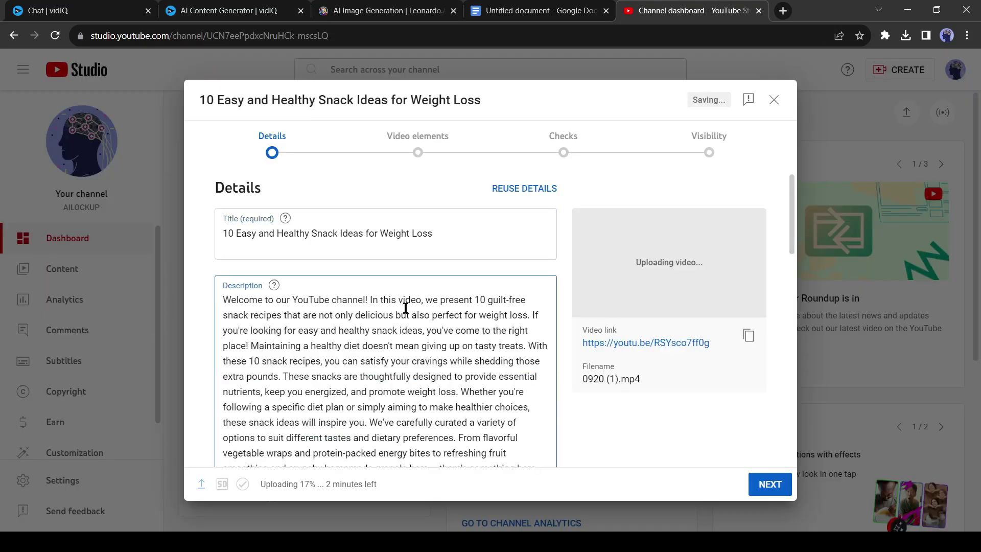
pyautogui.scroll(-3, 504, 359)
pyautogui.click(225, 406)
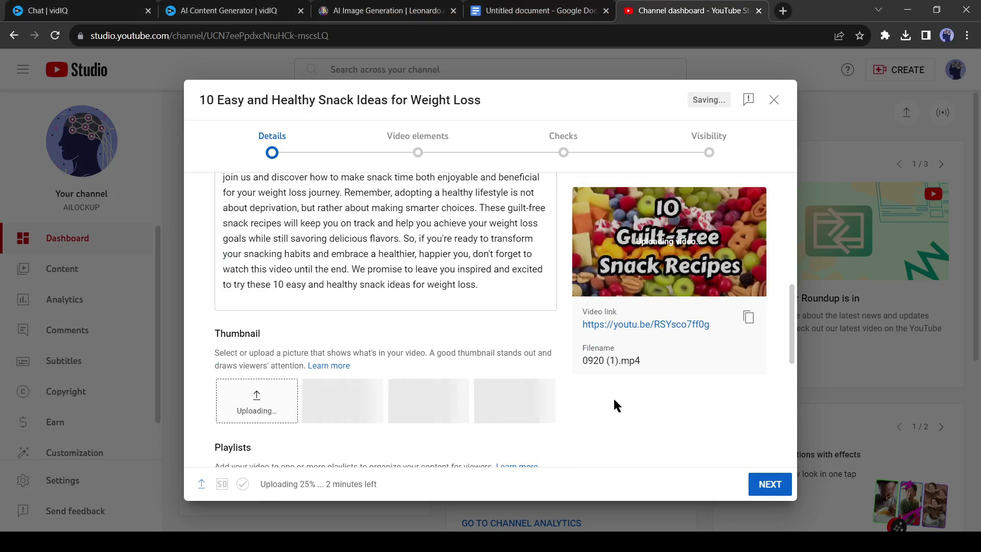
# - Paste vidIQ's suggested keywords into the video's Tags field
pyautogui.scroll(-8, 598, 395)
pyautogui.click(228, 11)
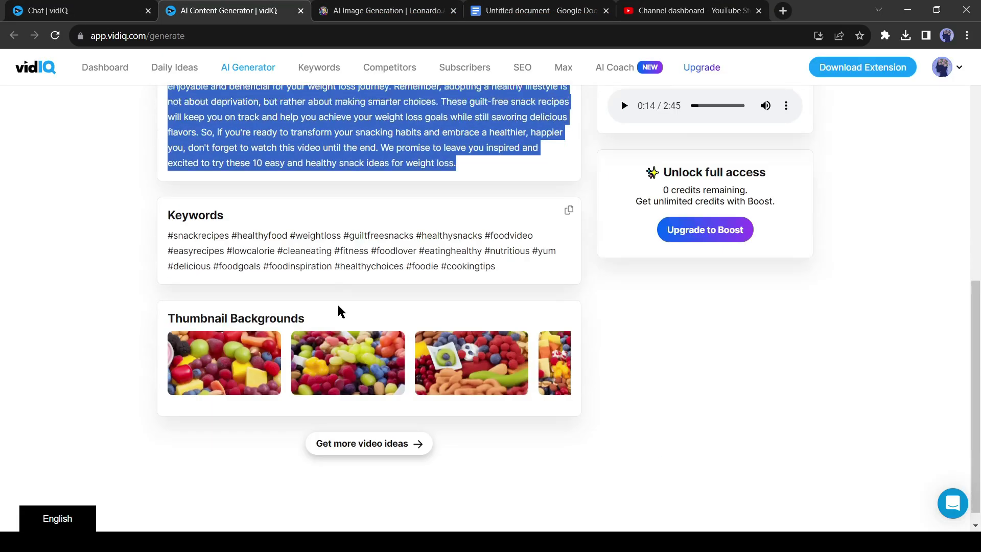
pyautogui.click(567, 195)
pyautogui.click(664, 10)
pyautogui.scroll(-6, 325, 269)
pyautogui.click(325, 270)
pyautogui.hotkey('ctrl', 'v')
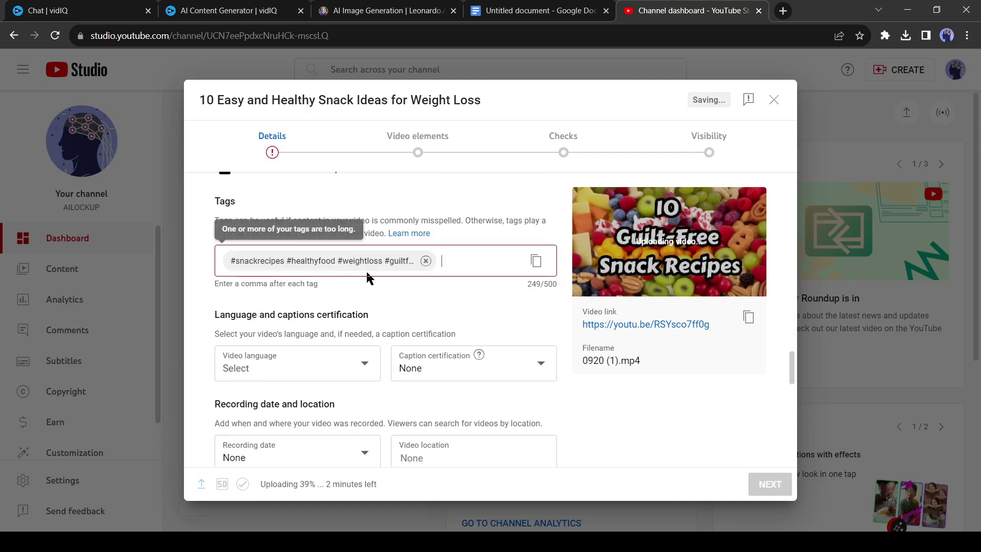
# - Split the long pasted tag into separate tags by inserting commas
pyautogui.doubleClick(269, 258)
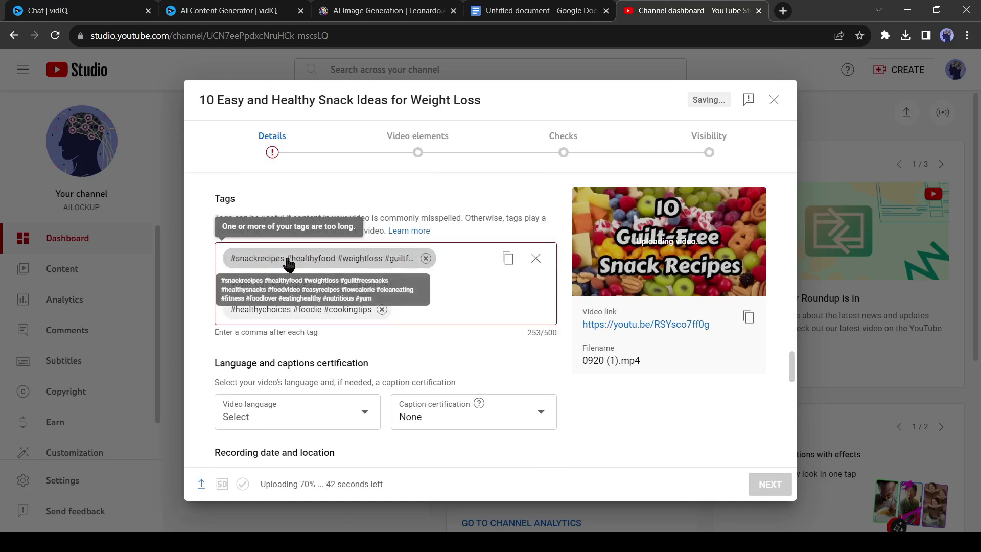
pyautogui.write(',')
pyautogui.click(358, 259)
pyautogui.write(',')
pyautogui.doubleClick(285, 259)
pyautogui.write(',')
pyautogui.doubleClick(286, 259)
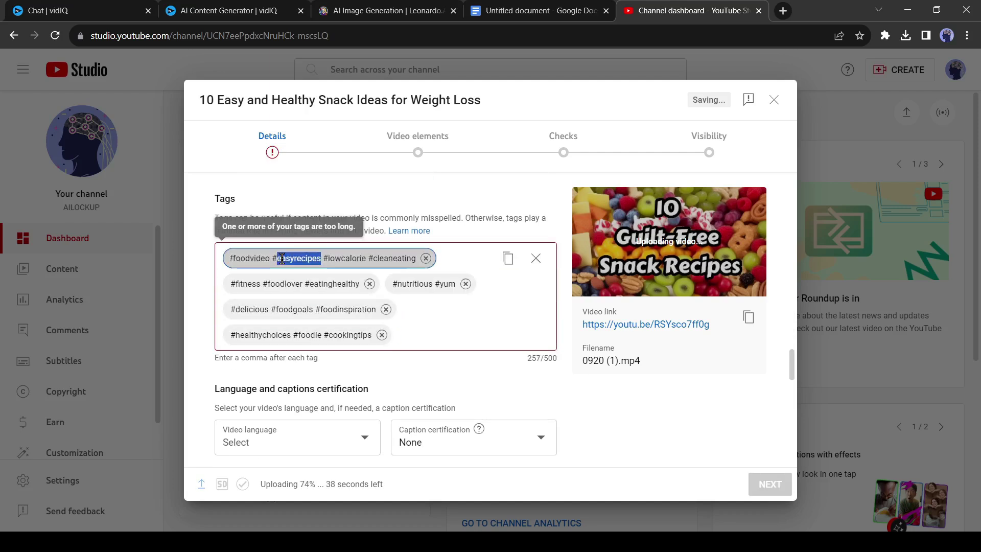
pyautogui.write(',,')
pyautogui.doubleClick(285, 263)
pyautogui.write(',')
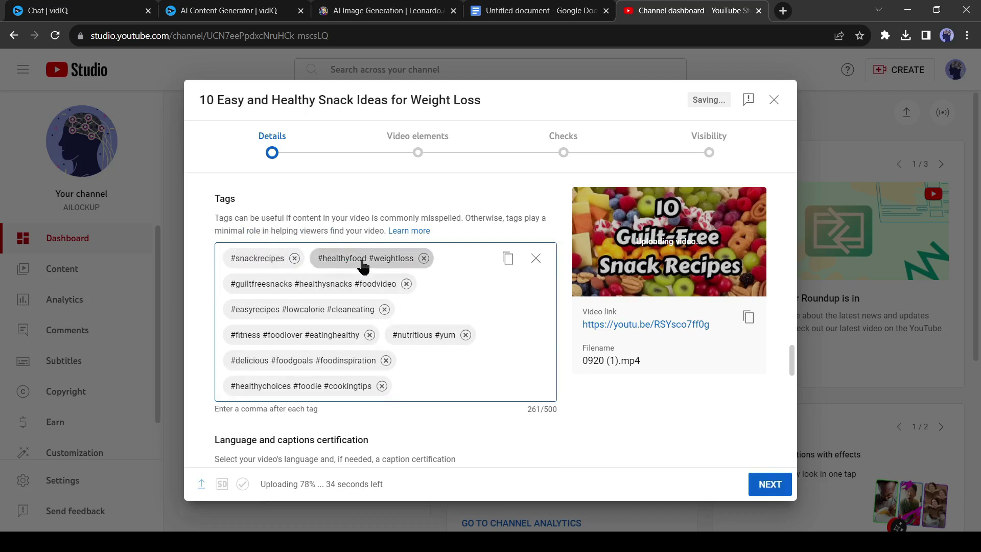
pyautogui.doubleClick(361, 263)
pyautogui.write(',')
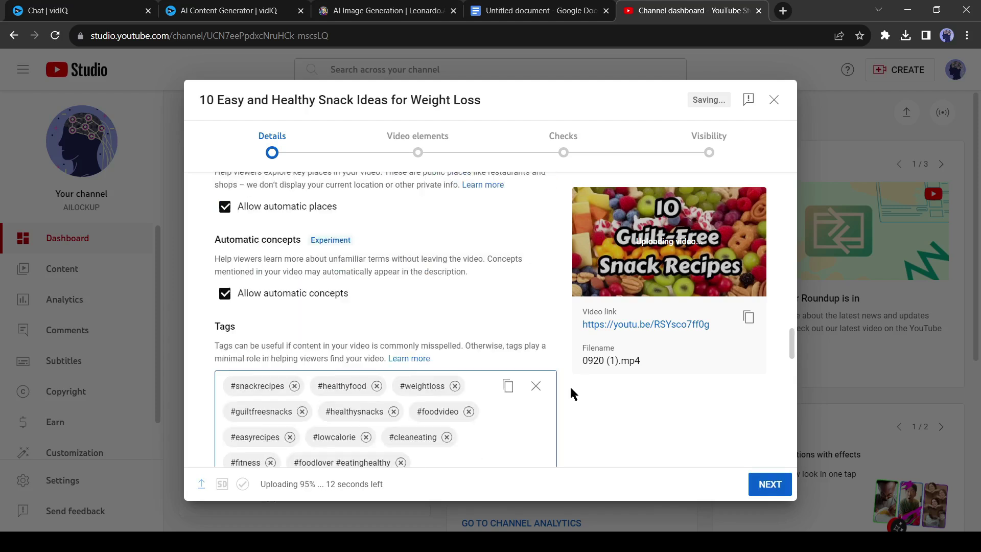
pyautogui.scroll(10, 569, 388)
# - Advance through Video elements and Checks, then set visibility to Public
pyautogui.click(770, 484)
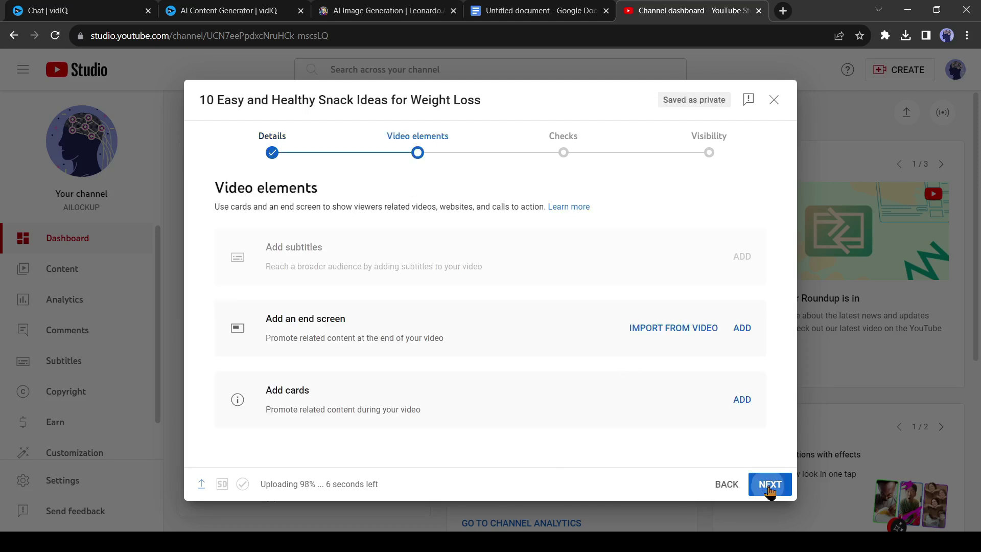
pyautogui.click(769, 420)
pyautogui.click(770, 484)
pyautogui.click(253, 351)
# - Publish the snack video with Public visibility
pyautogui.click(763, 483)
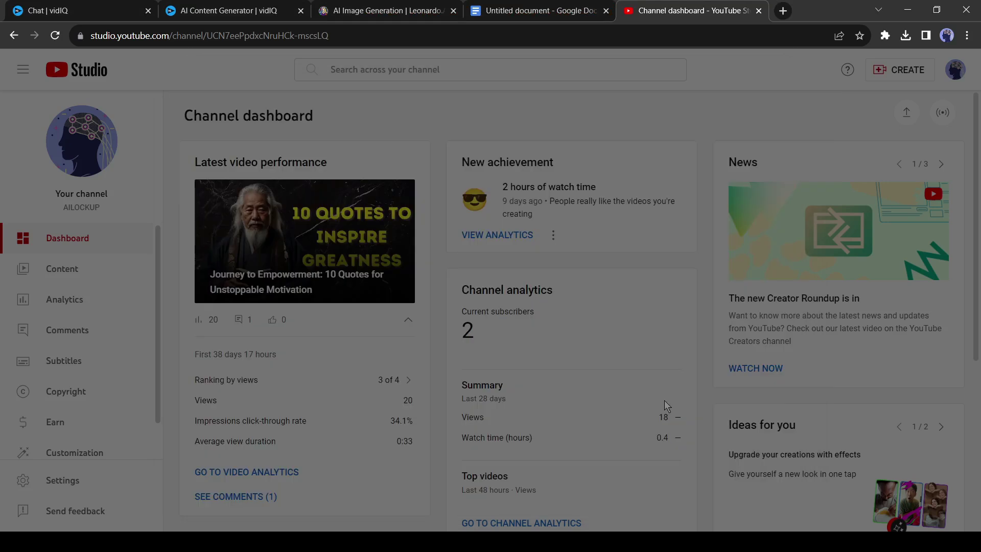